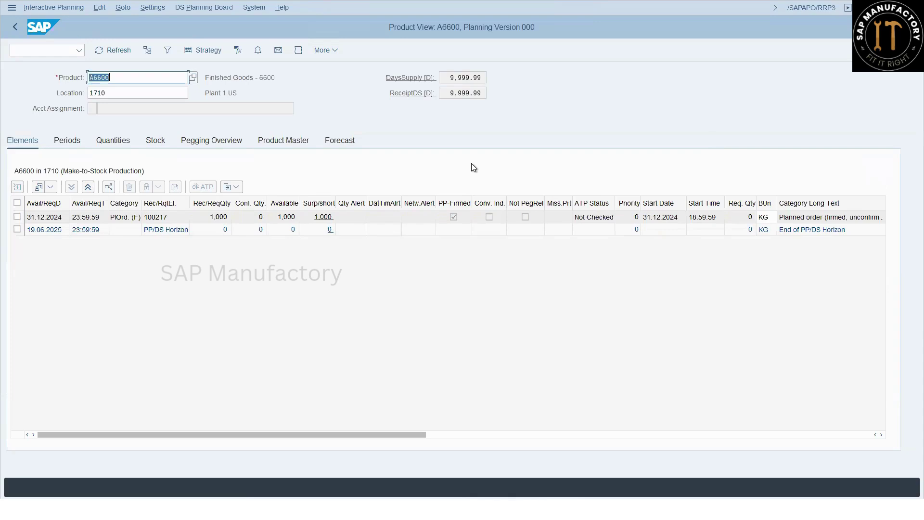
- Switch the product view into change mode with Ctrl+F1
key("ctrl+F1")
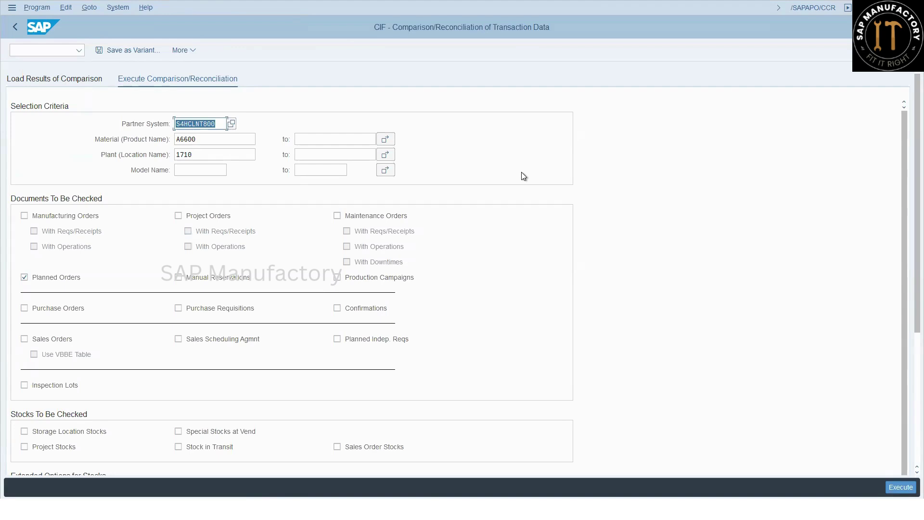
- Run the planned-order comparison and expand Planned Orders to Differences in Content
key("F8")
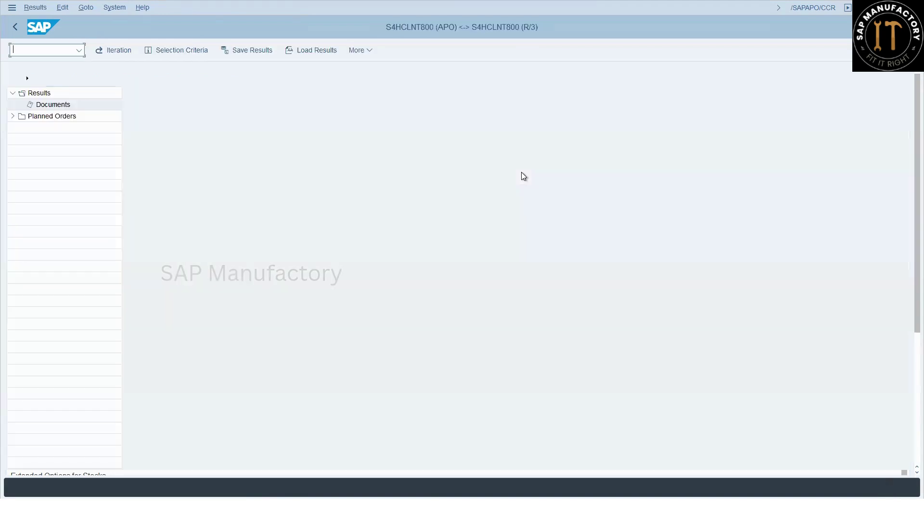
left_click(12, 117)
left_click(68, 127)
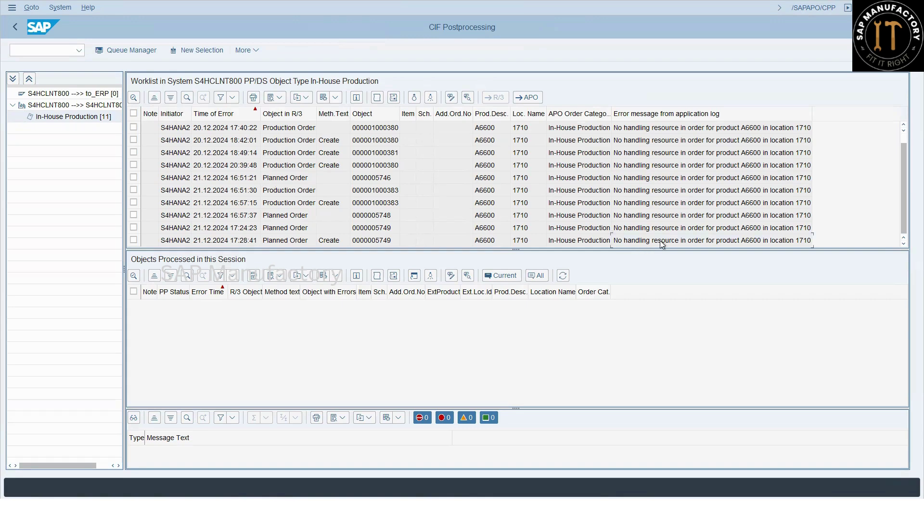
- Inspect the missing handling resource error message in the worklist
left_click(714, 242)
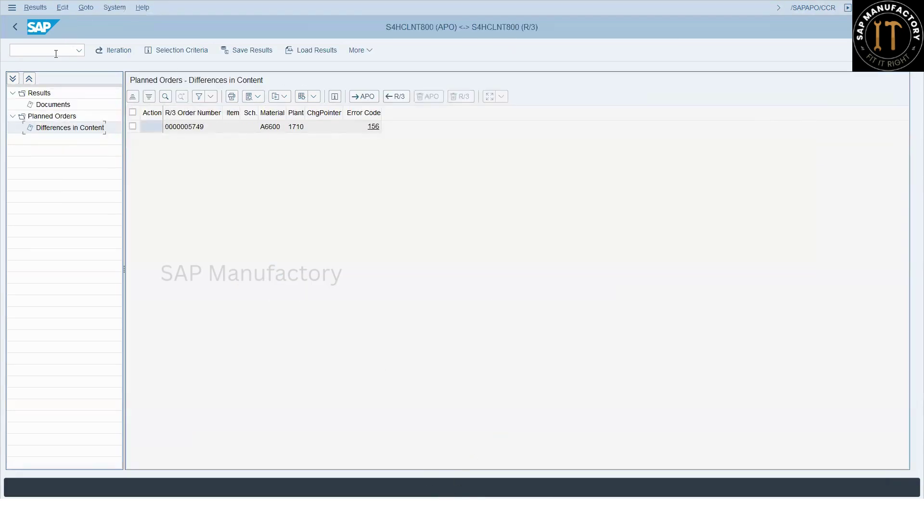
- Open material A6600 in MM02 on the MRP 2 view for plant 1710, storage location 171A
type("NMM02")
key("Return")
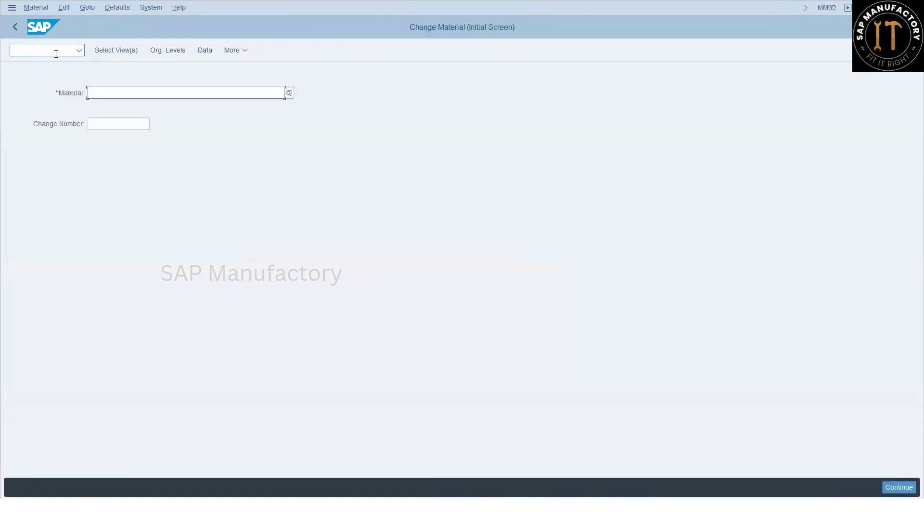
key("Down")
key("Return")
key("Return")
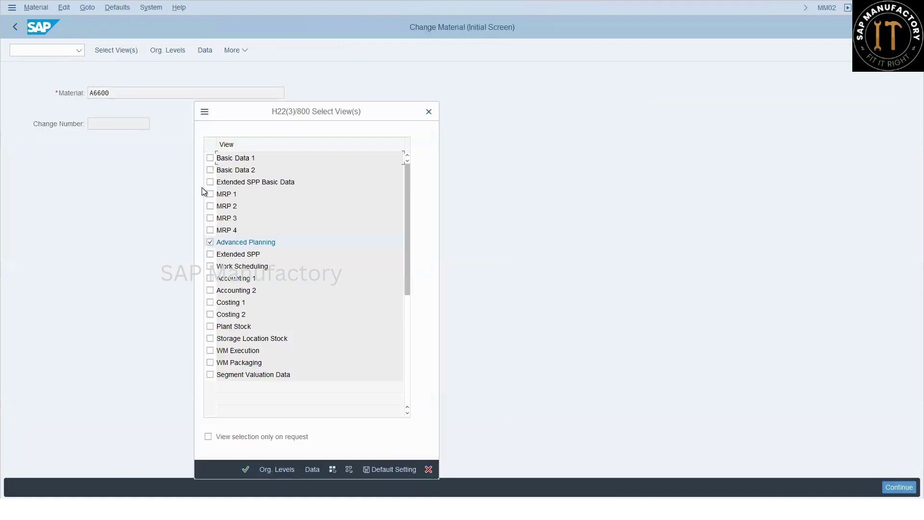
left_click(209, 206)
key("Return")
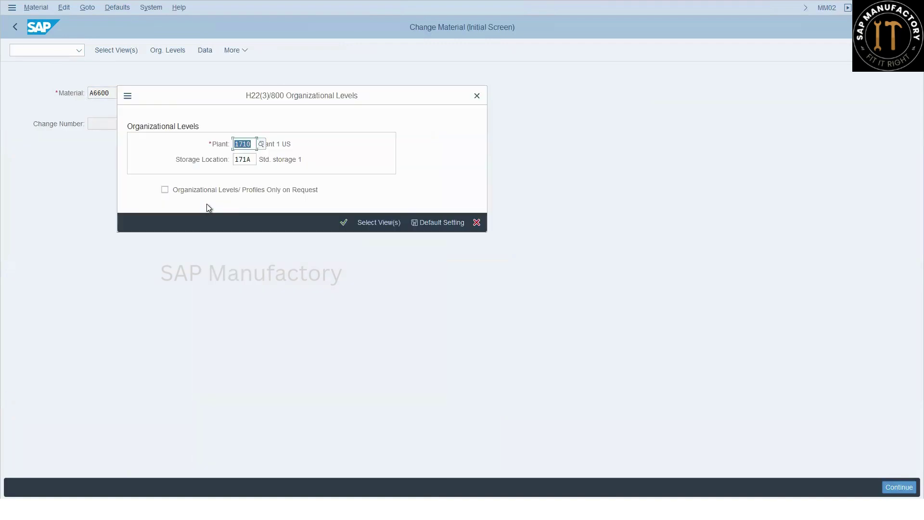
key("Return")
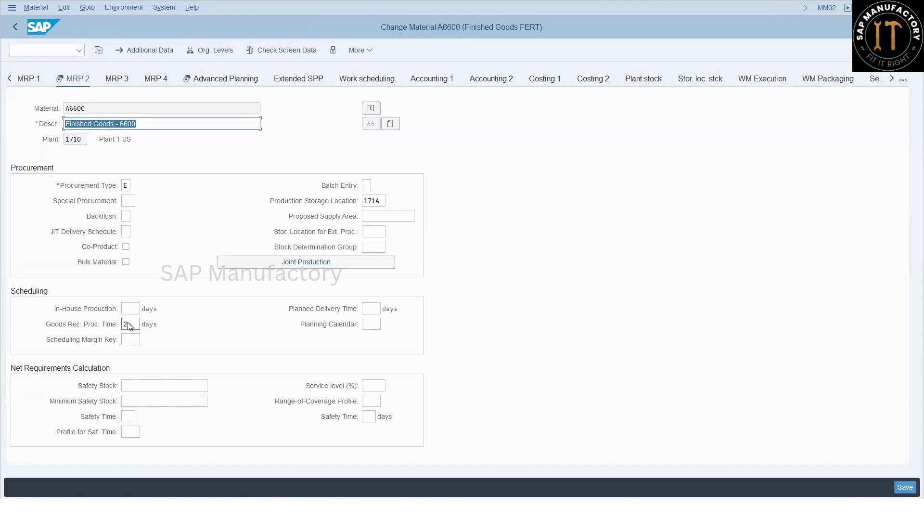
left_click(55, 52)
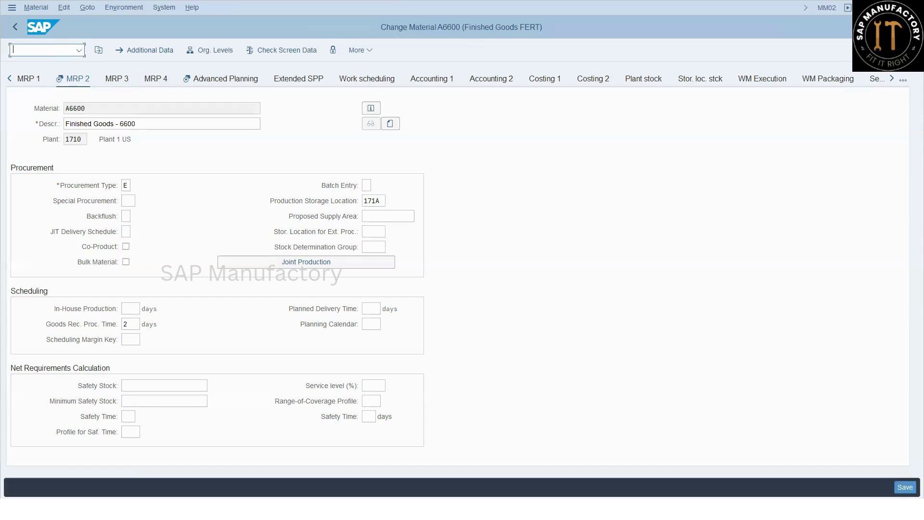
type("/NCR01")
- In CR01, enter plant 1710, work center HU and category 0001
key("Return")
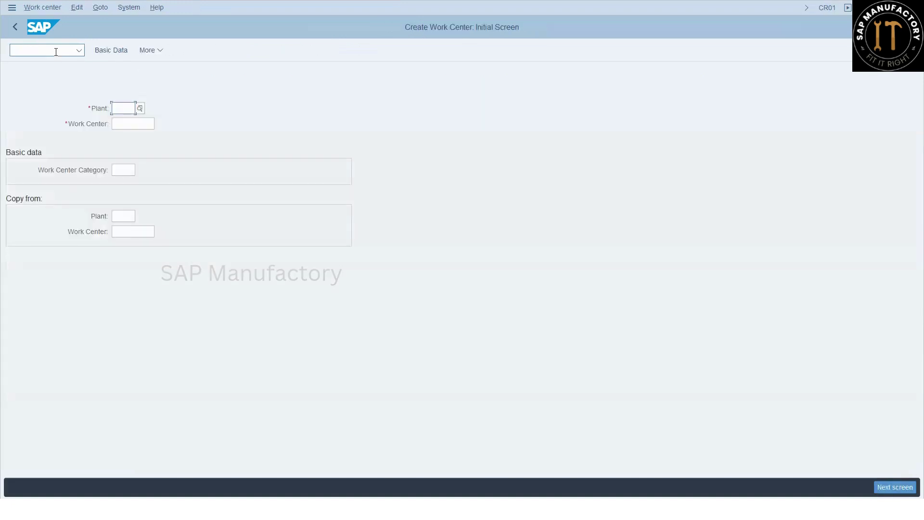
type("1710")
key("Tab")
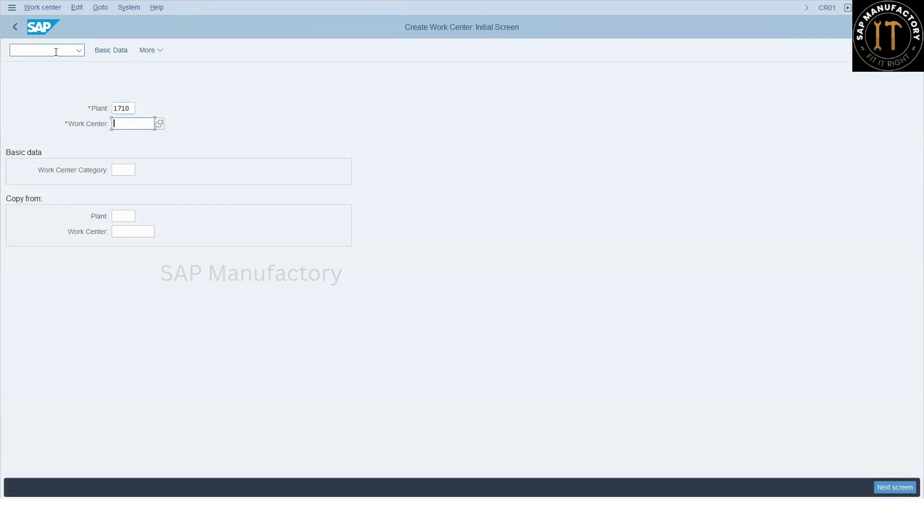
type("HU")
left_click(115, 167)
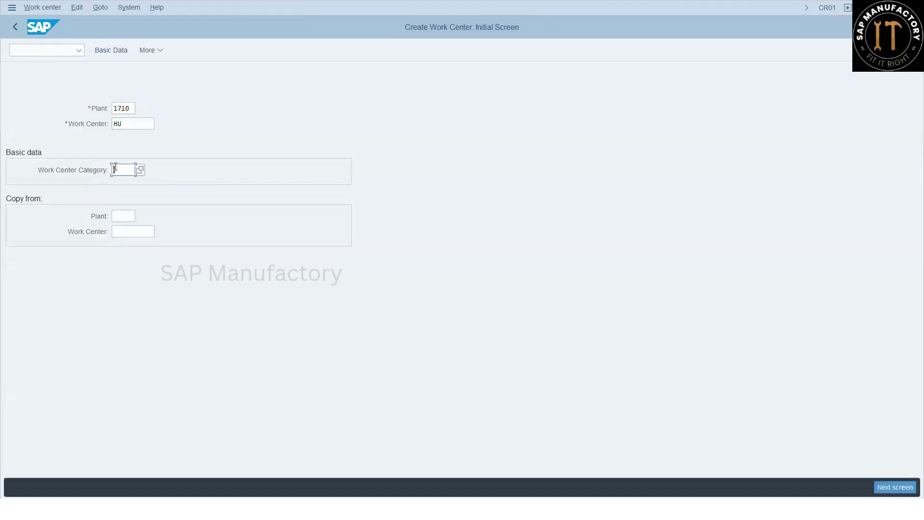
type("0001")
key("Tab")
- Copy from work center RES01 in plant 1710, excluding Classification and Subsystem Grouping
type("1710")
key("Tab")
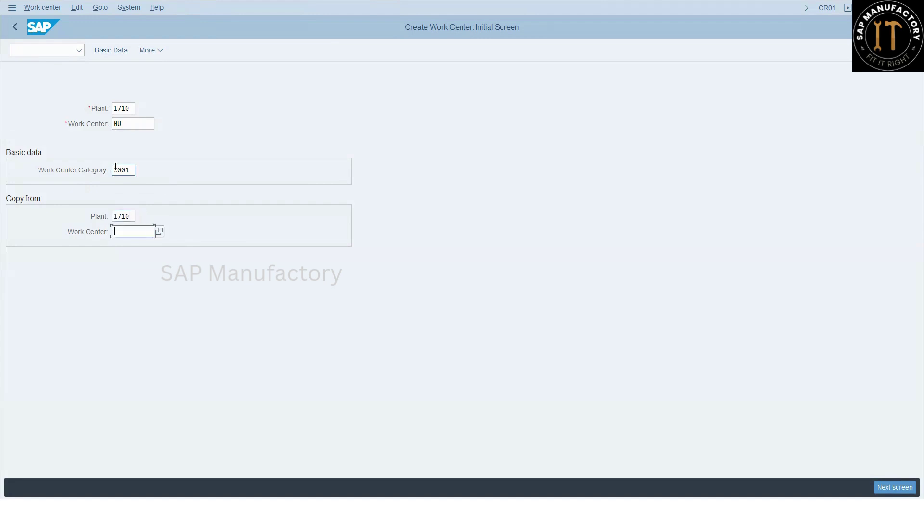
key("Down")
key("Return")
key("Return")
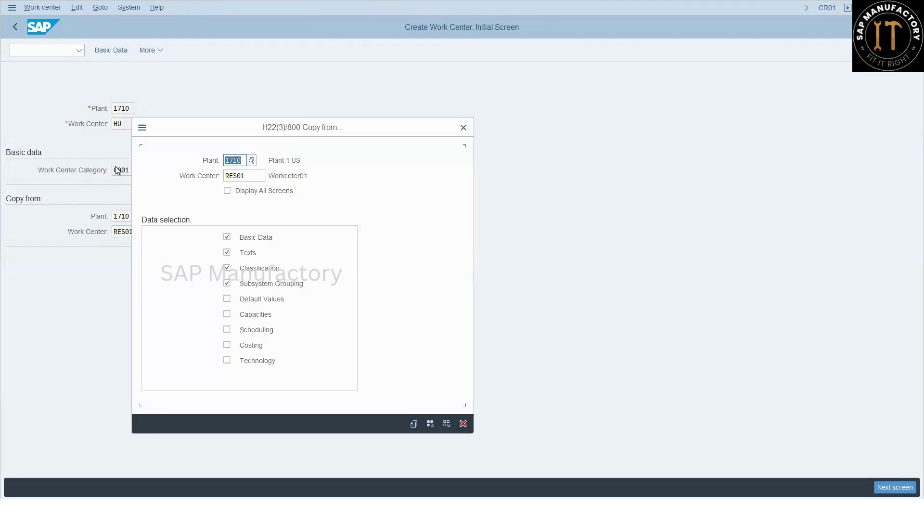
left_click(226, 268)
left_click(227, 283)
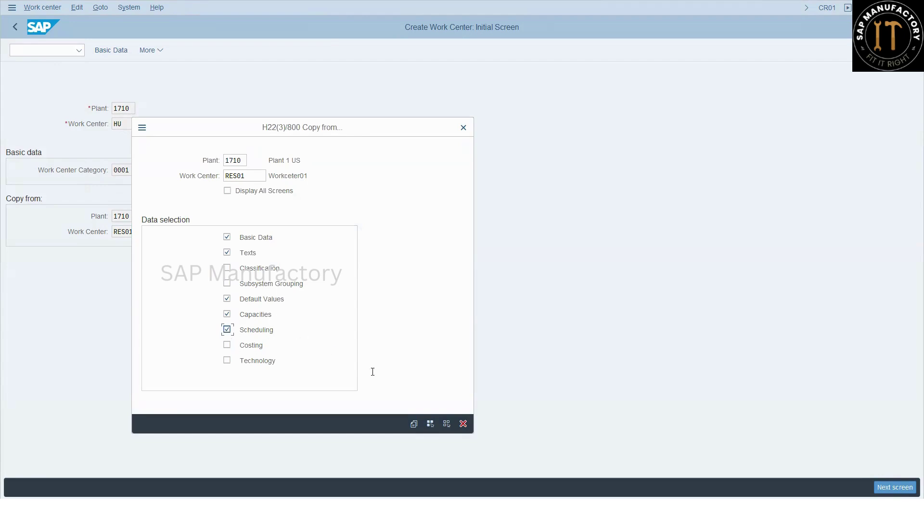
left_click(413, 424)
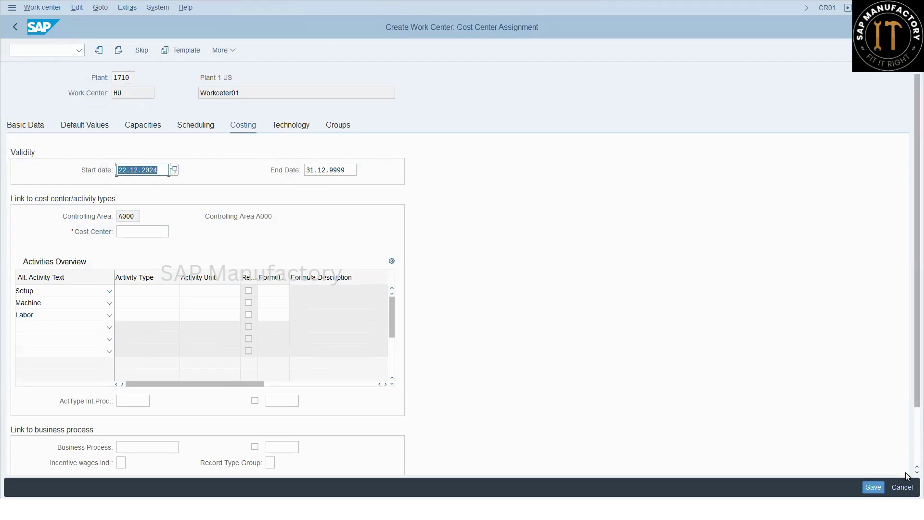
- Replace the copied description with 'Handling Resource' in the basic data
left_click(901, 487)
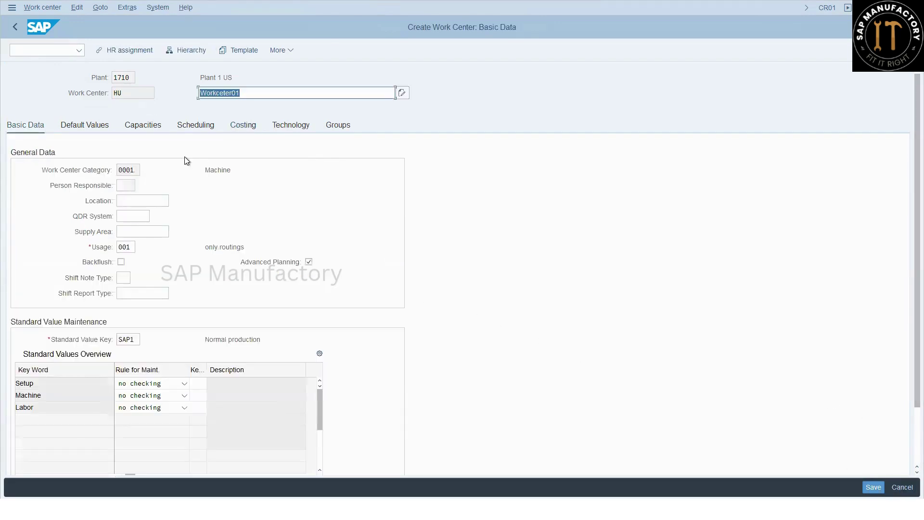
key("BackSpace")
type("hum")
key("BackSpace")
key("BackSpace")
key("BackSpace")
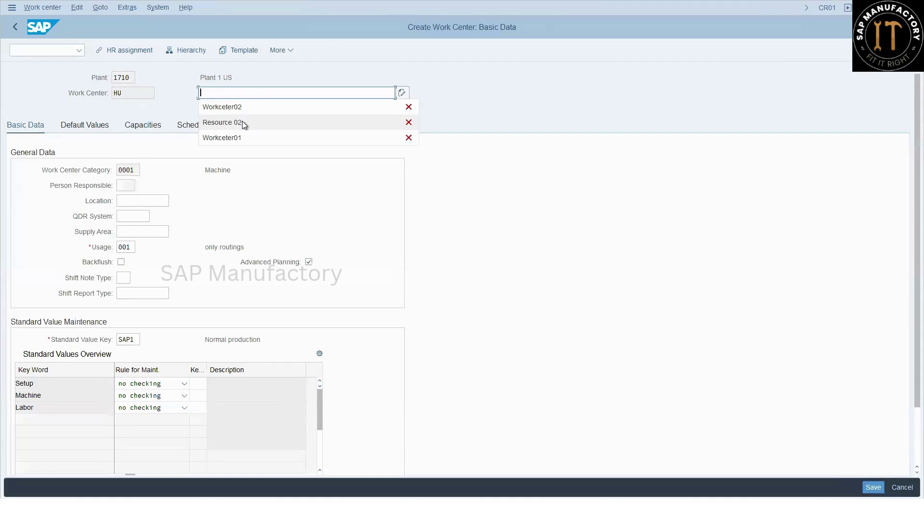
type("Han")
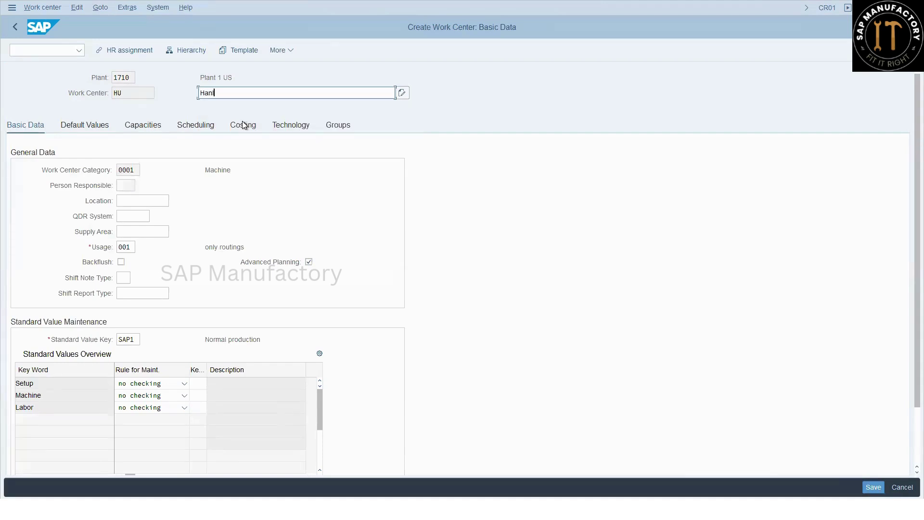
type("dling Resource")
key("Return")
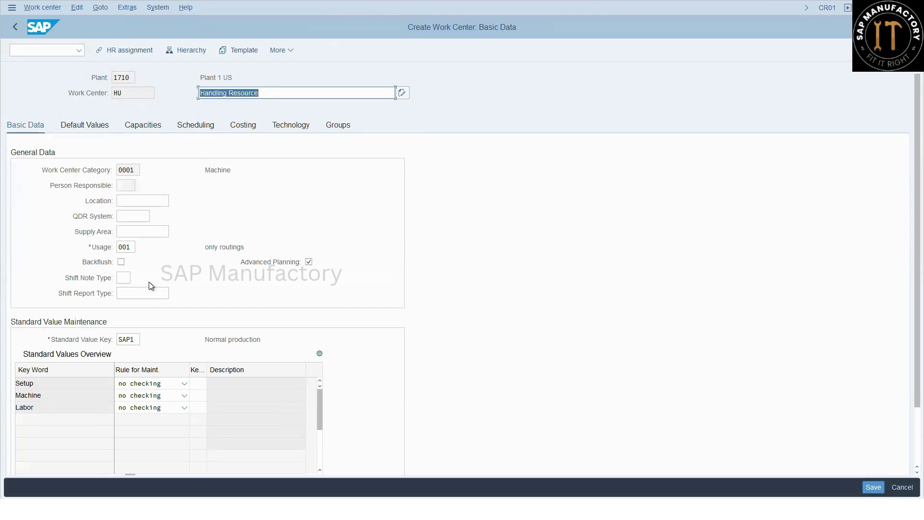
- Review default values, capacities and scheduling, then open machine capacity 001's header
left_click(88, 127)
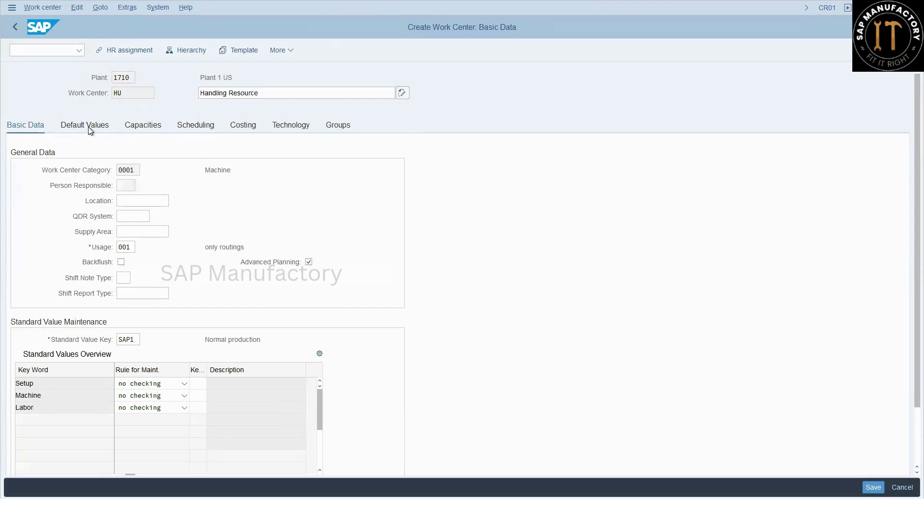
left_click(151, 125)
left_click(191, 128)
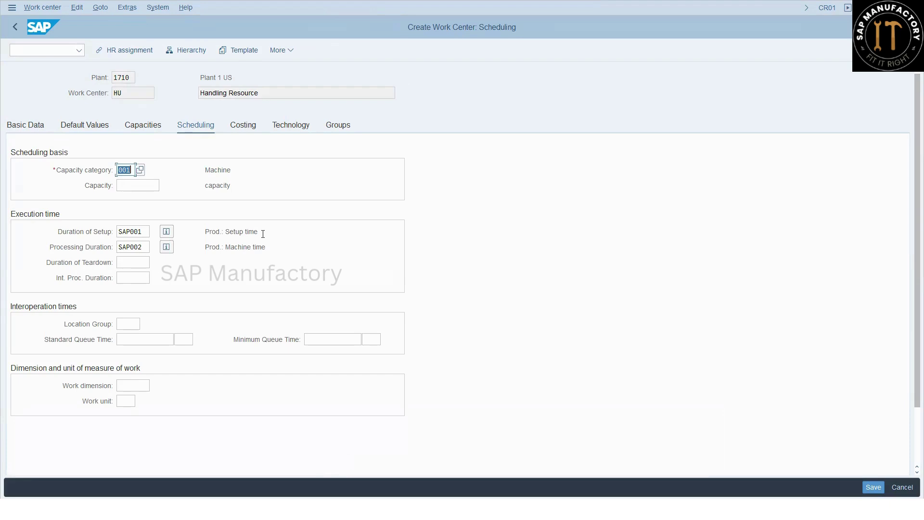
left_click(156, 129)
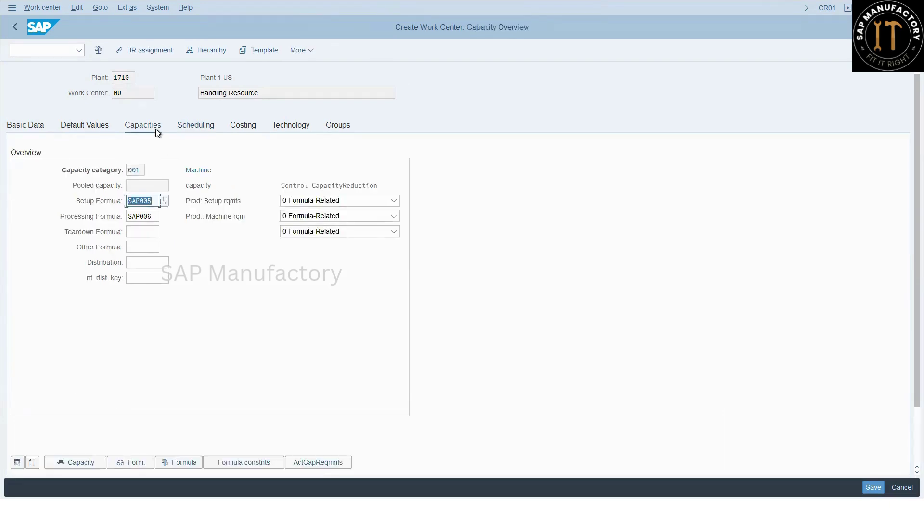
double_click(200, 169)
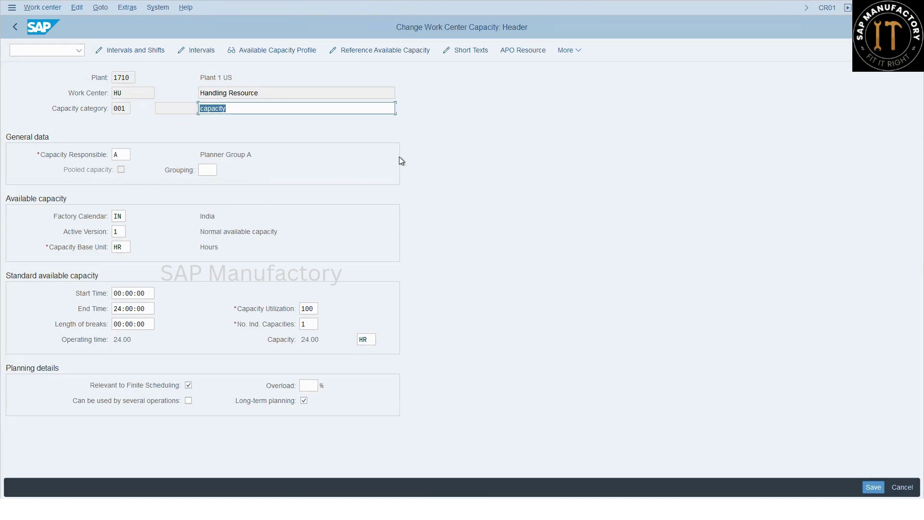
- Set the APO resource category to H Handling unit, confirm, and save work center HU
left_click(521, 50)
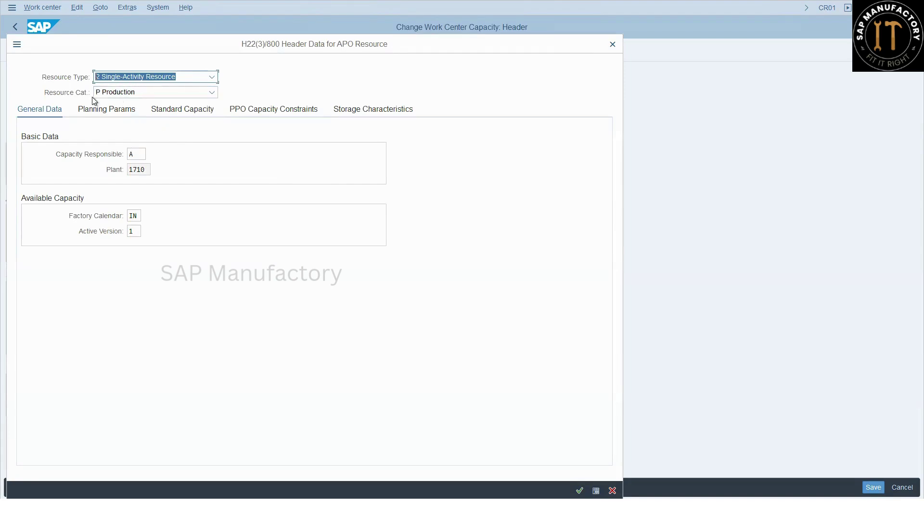
left_click(138, 94)
left_click(148, 107)
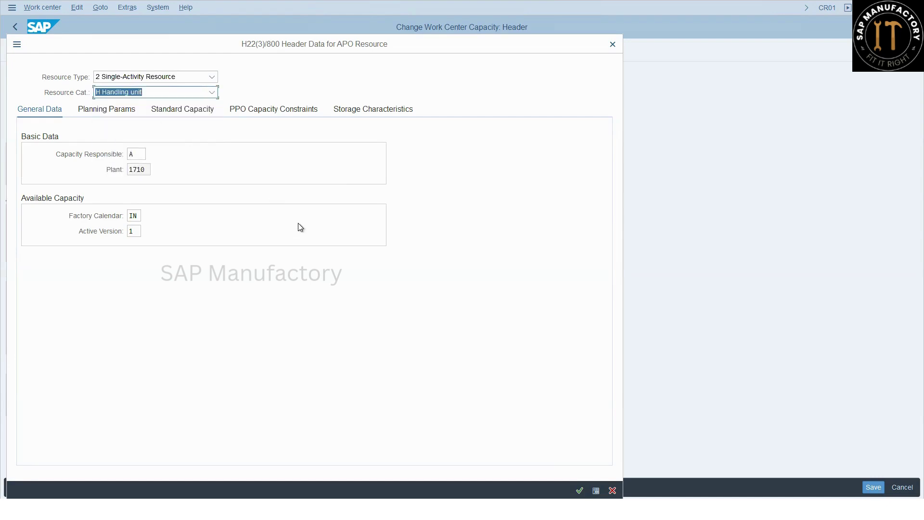
key("shift+Tab")
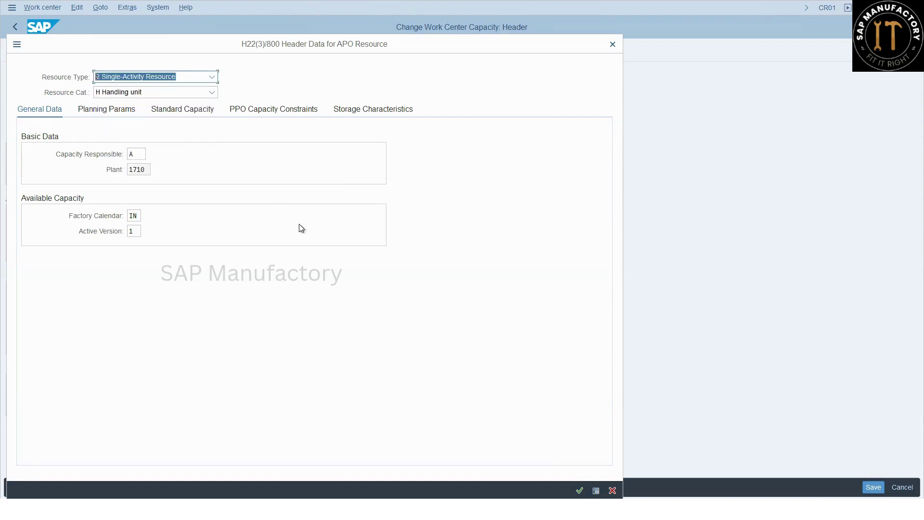
left_click(580, 490)
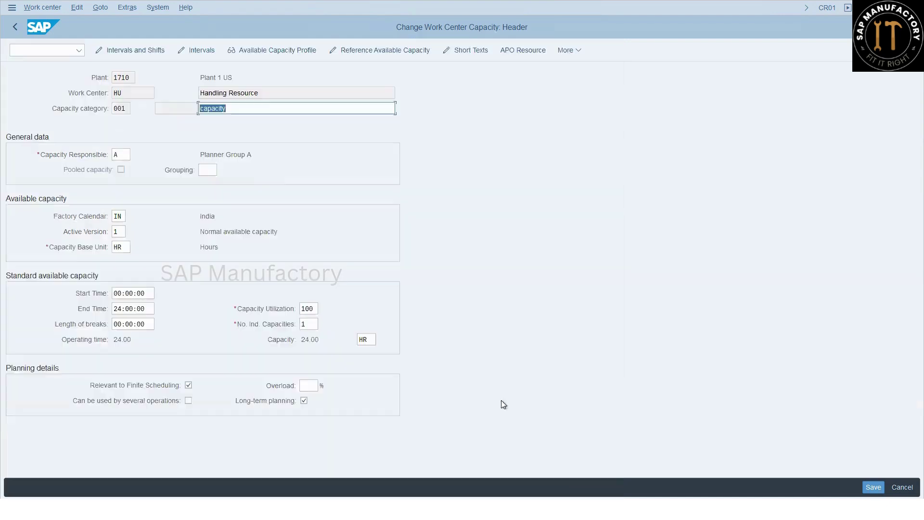
left_click(873, 488)
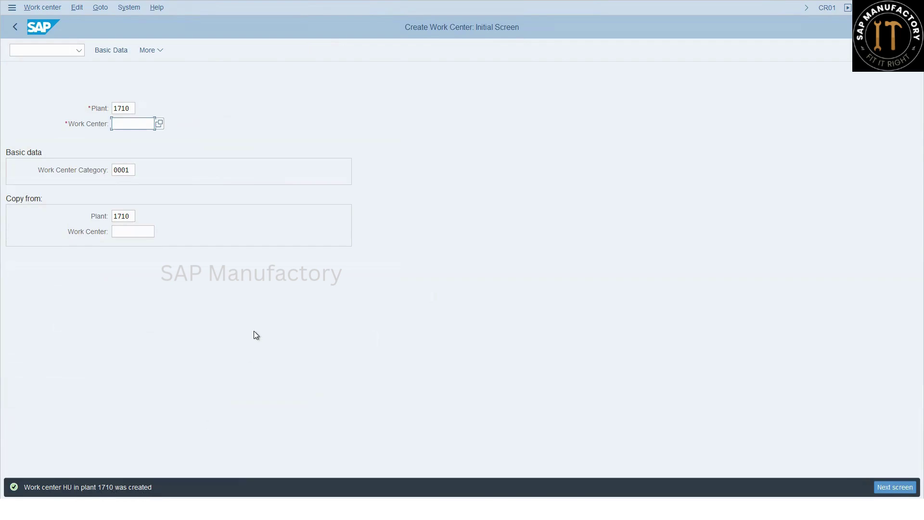
- Open /SAPAPO/RES01 and load resource *HU*001 at location 1710 for changing
left_click(55, 50)
type("/n")
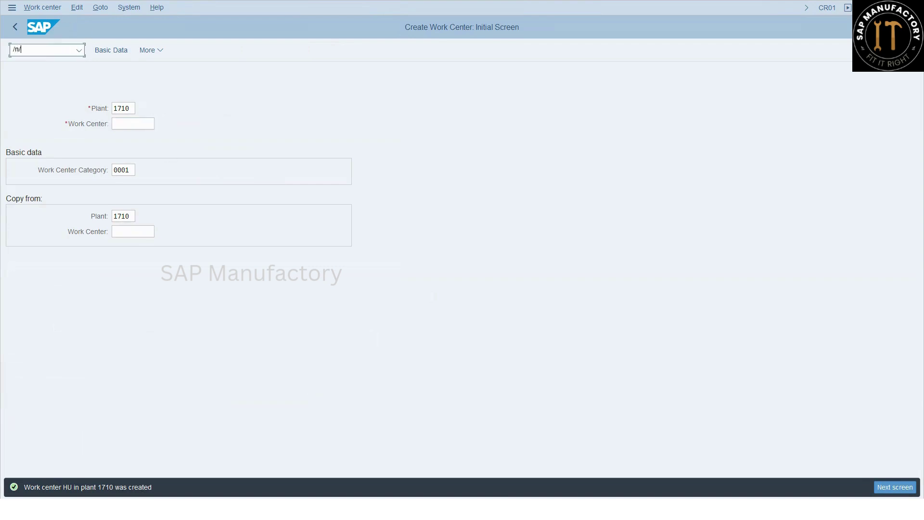
key("BackSpace")
type("N/SAPAPO/RES01")
key("Return")
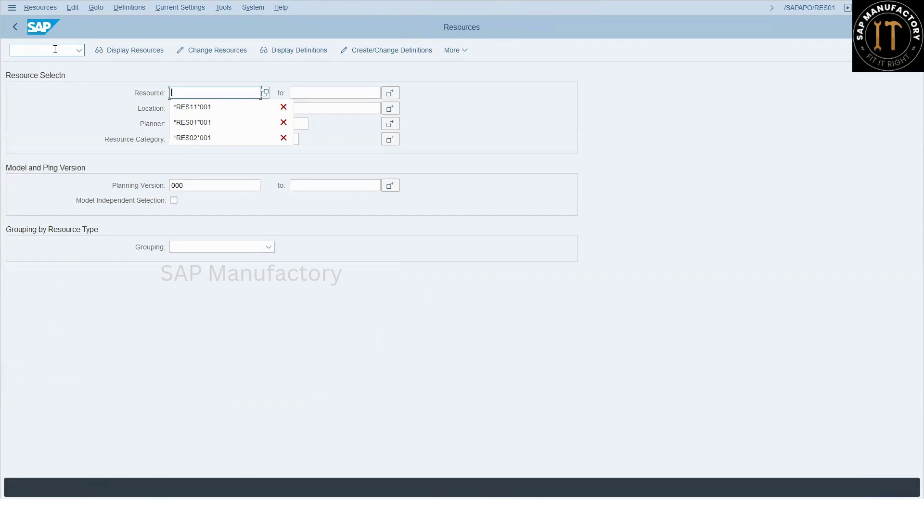
type("*HU")
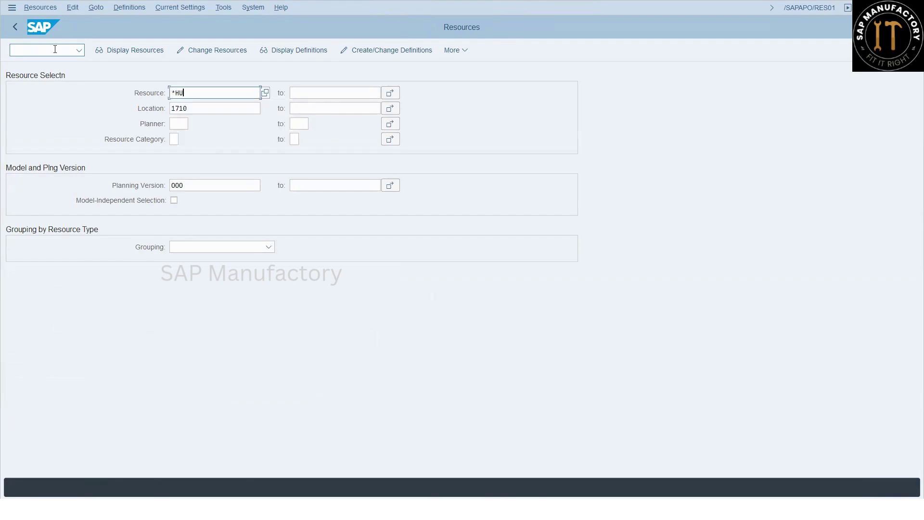
type("*001")
key("Return")
key("F8")
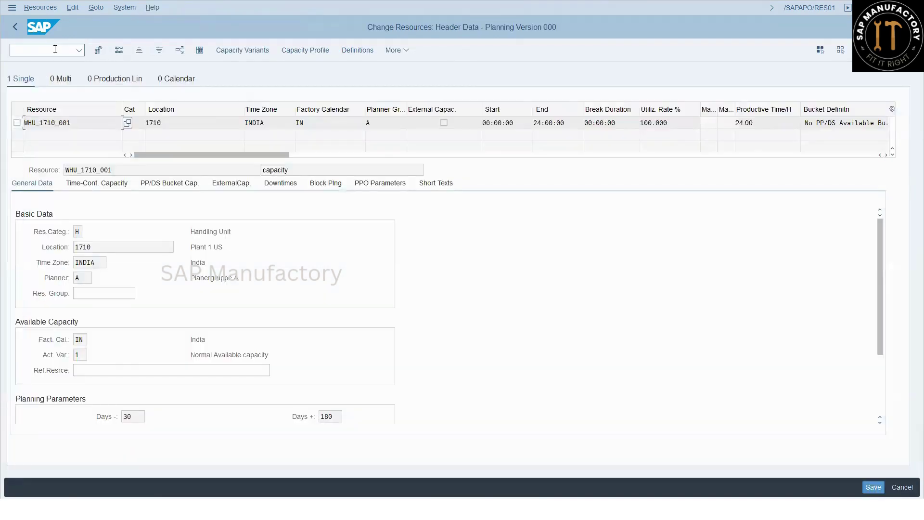
- Set the category of resource WHU_1710_001 to H Handling Unit via value help
left_click_drag(91, 122, 4, 132)
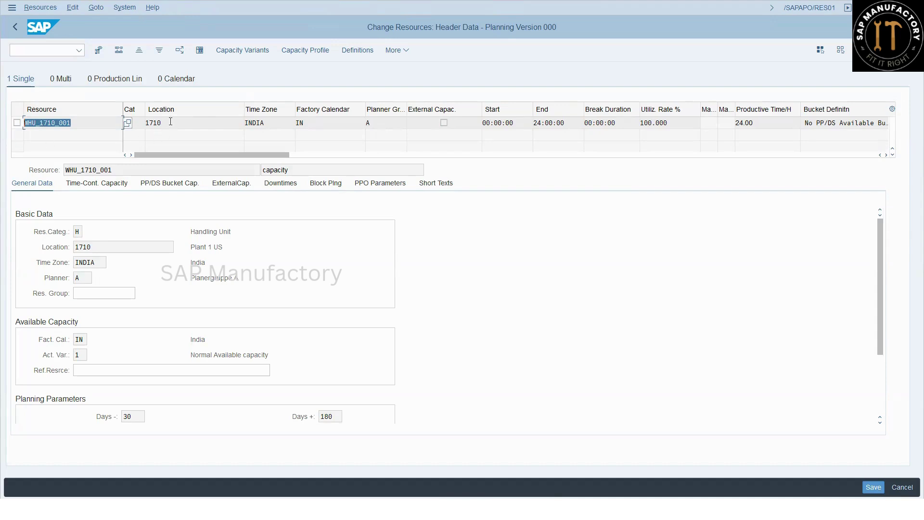
left_click(131, 123)
type("H")
left_click(149, 122)
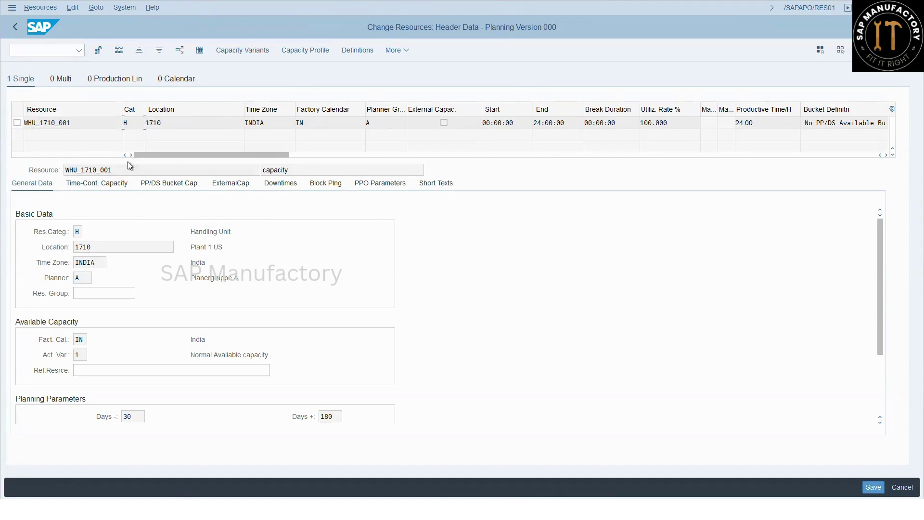
left_click(81, 162)
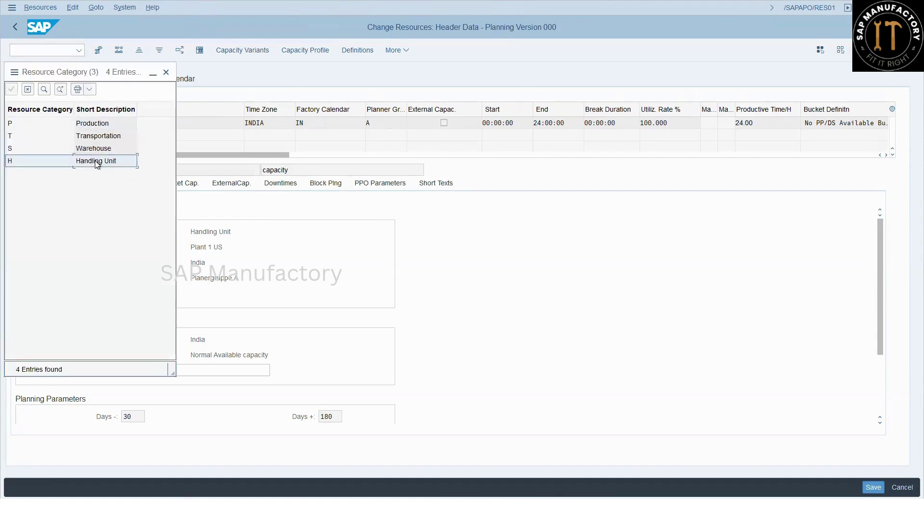
left_click(166, 73)
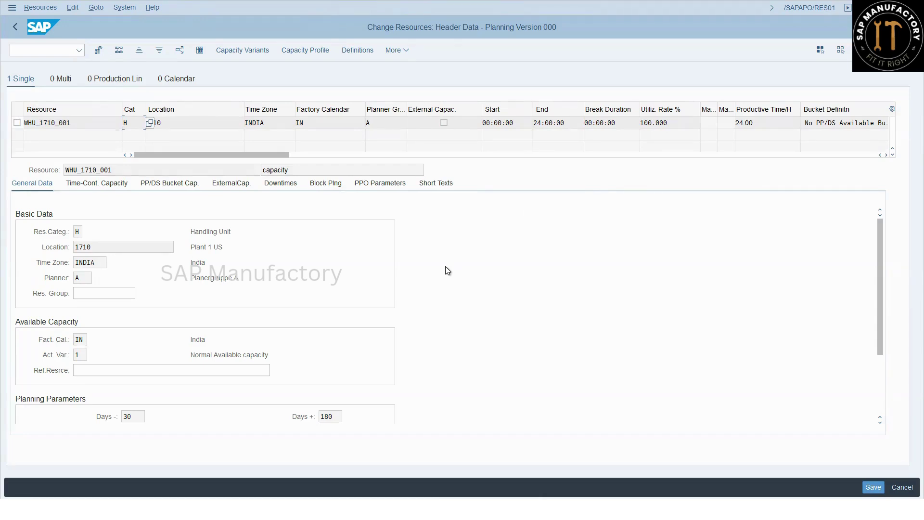
left_click(49, 50)
- Open location 1710 for change in /SAPAPO/LOC3 and show its Resources tab
type("N/SAPAO")
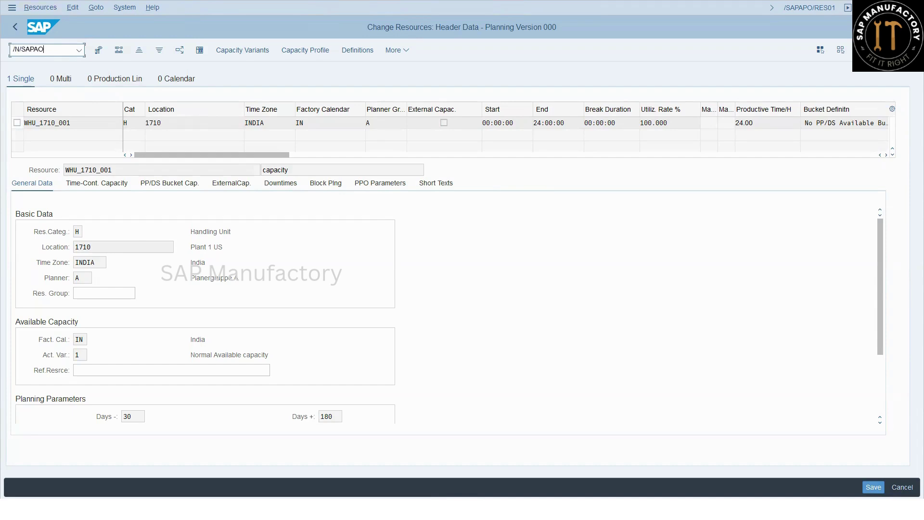
key("BackSpace")
type("PO/LOC3")
key("Return")
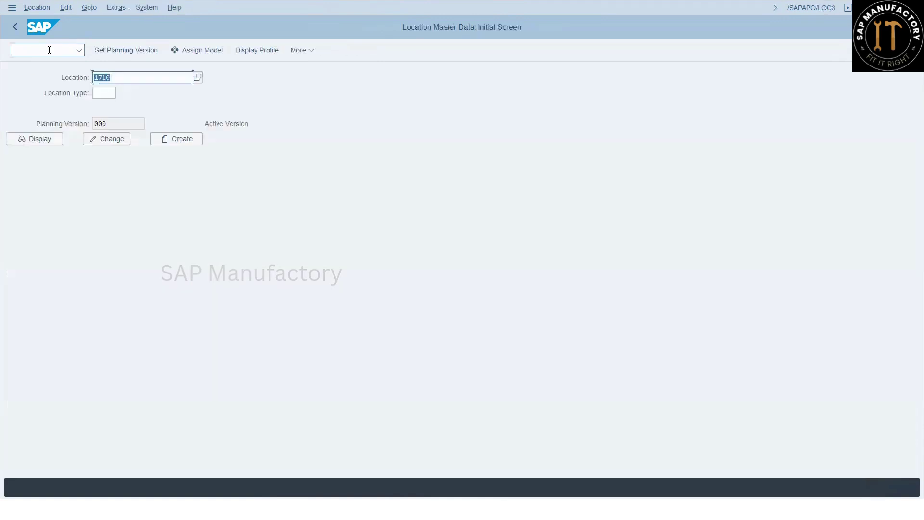
left_click(115, 144)
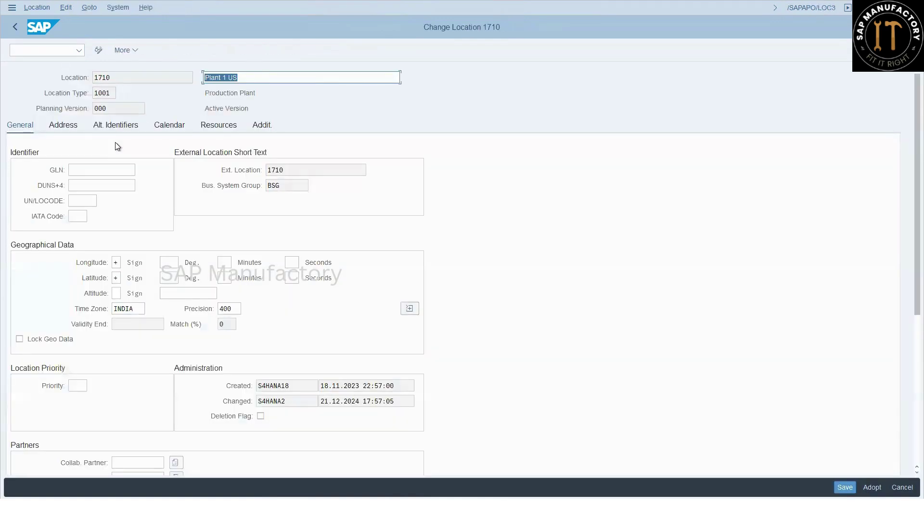
left_click(221, 125)
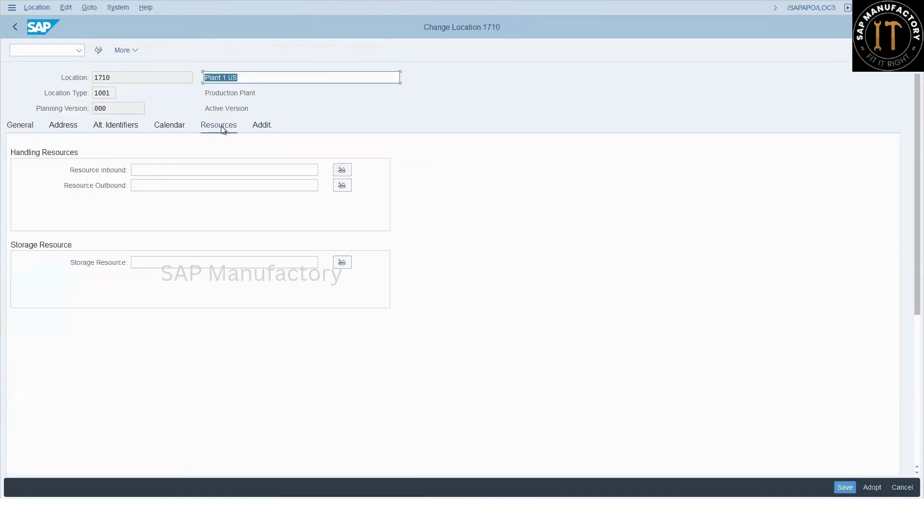
- Assign WHU_1710_001 as inbound and outbound handling resource and save location 1710
left_click(287, 169)
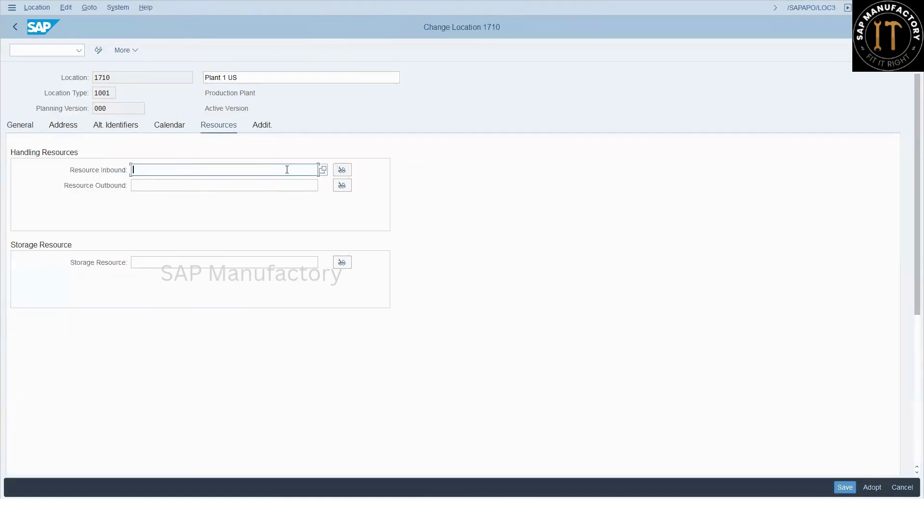
left_click(322, 169)
double_click(175, 220)
left_click(241, 186)
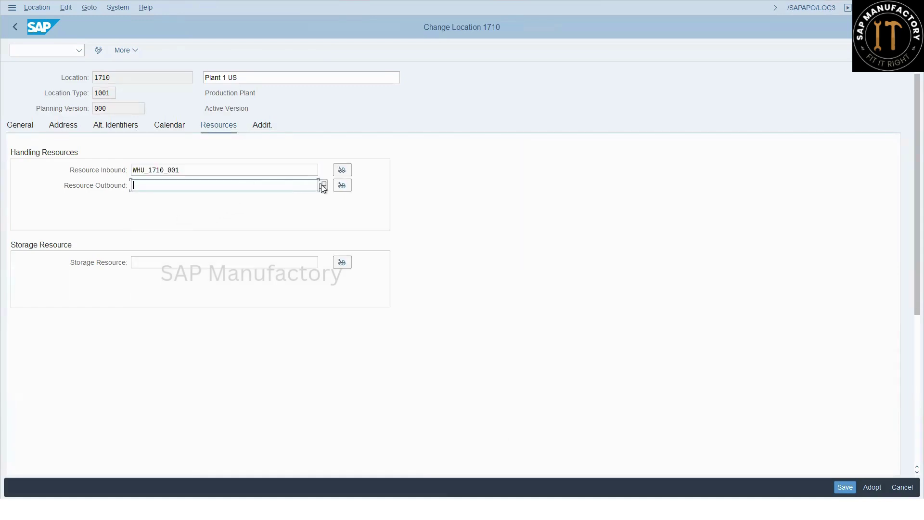
left_click(321, 184)
double_click(170, 232)
key("Return")
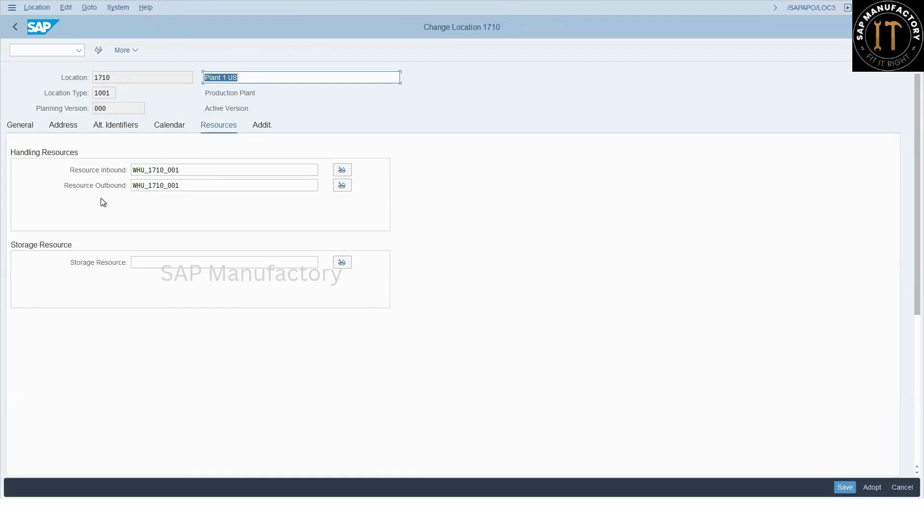
left_click(850, 487)
left_click(15, 26)
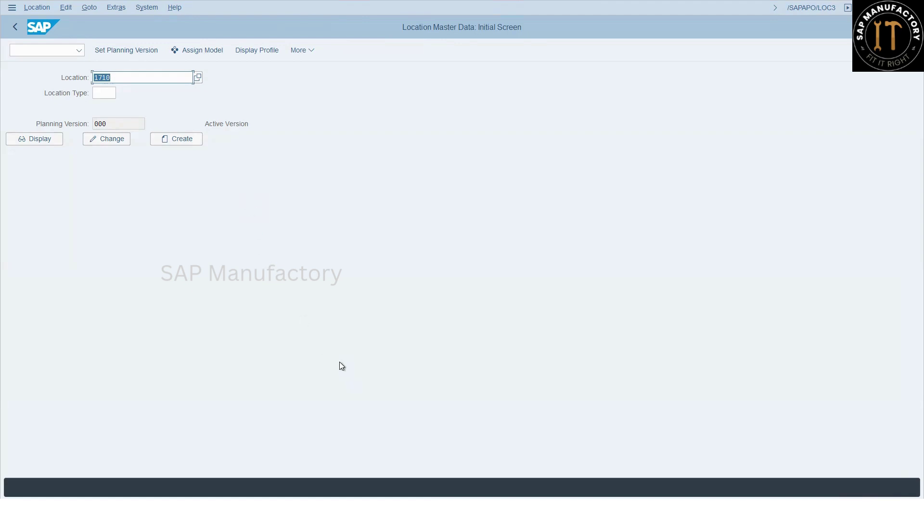
- In /SAPAPO/CCR, select partner system S4HCLNT800, material A6600, plant 1710, and Planned Orders
left_click(61, 51)
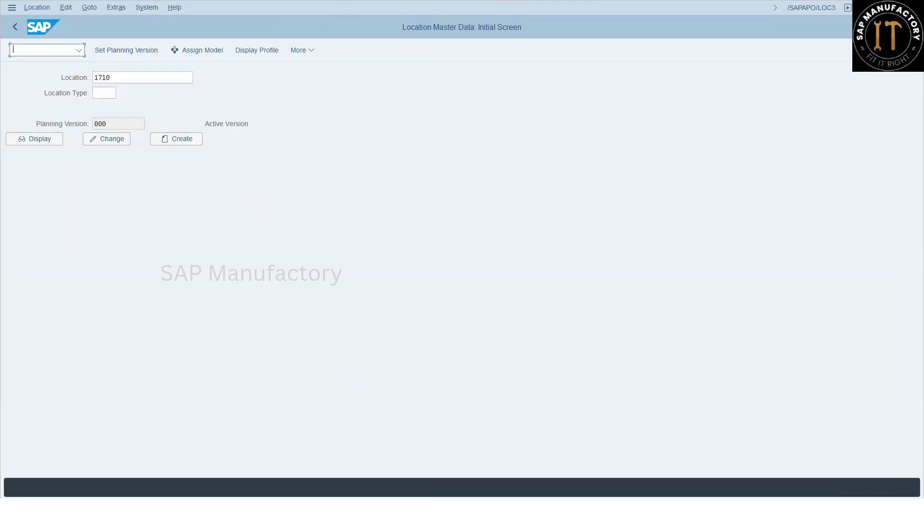
type("/N/SAPAPO/CCR")
key("Return")
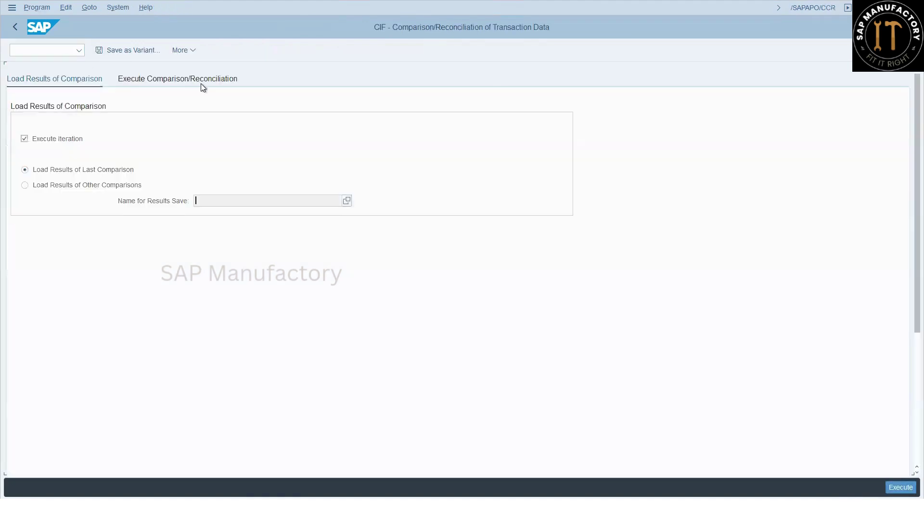
left_click(200, 85)
key("Down")
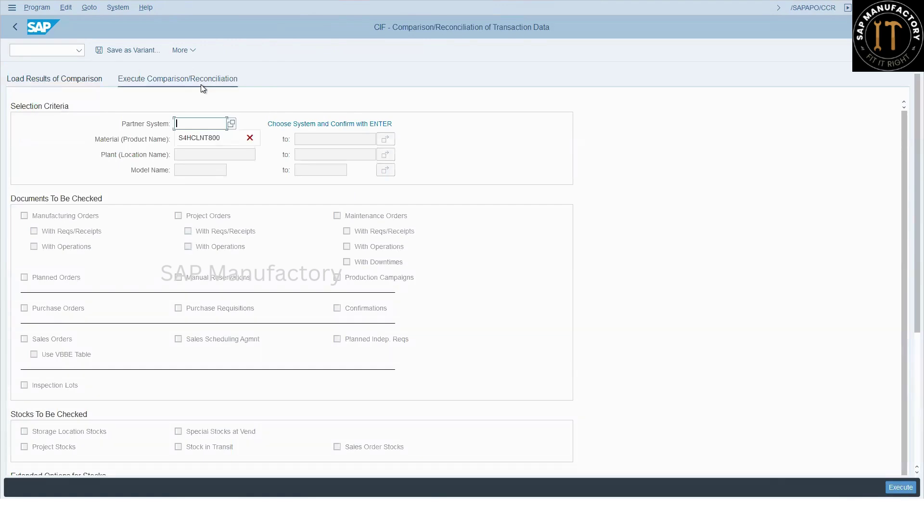
key("Return")
key("Return")
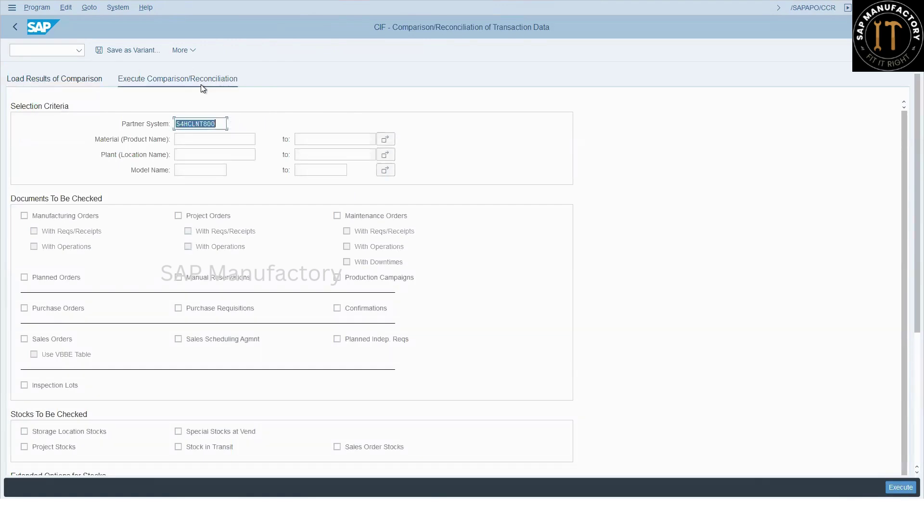
key("Tab")
key("Down")
key("Return")
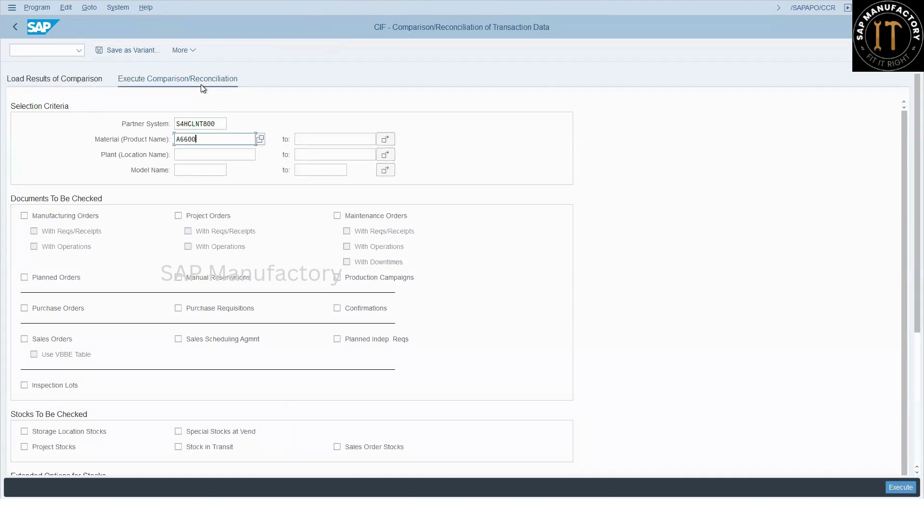
key("Tab")
key("Down")
key("Return")
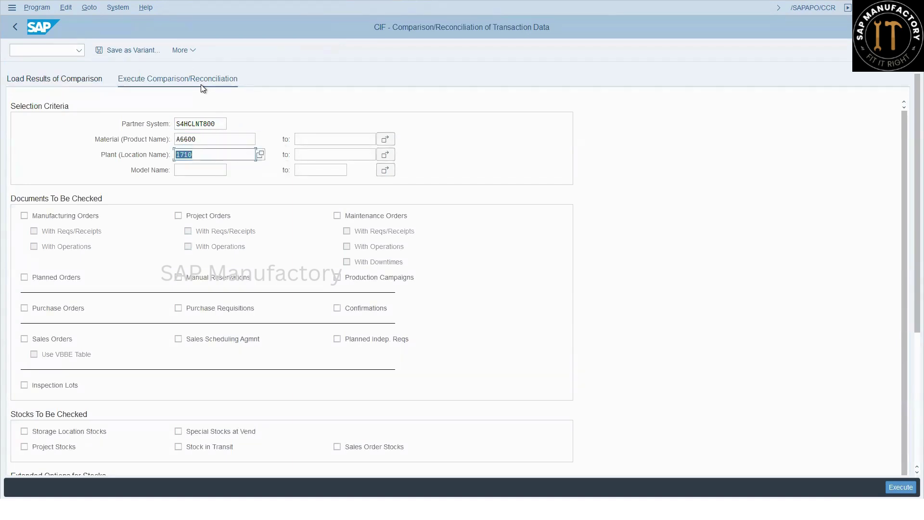
left_click(60, 276)
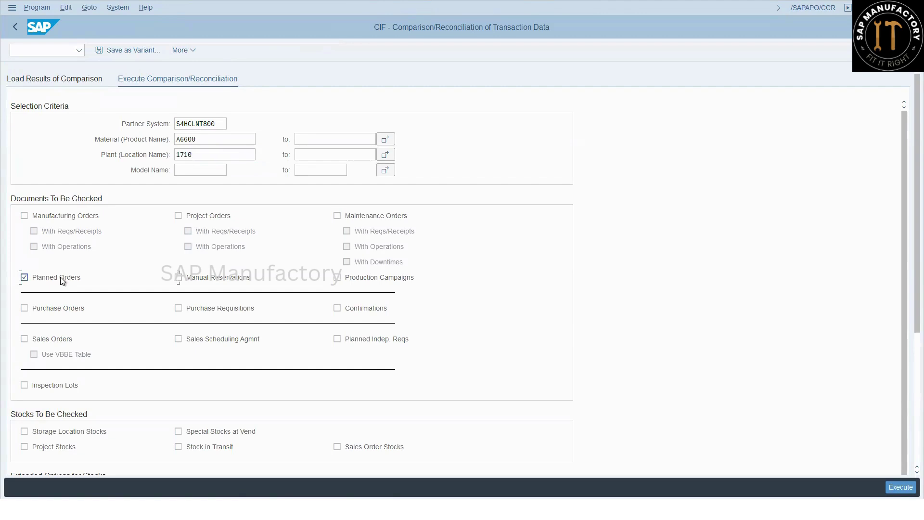
key("F8")
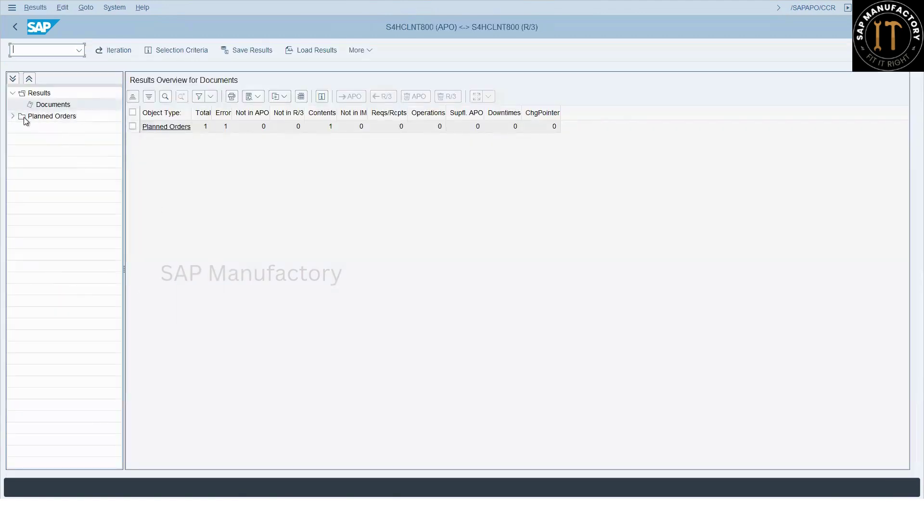
double_click(25, 118)
left_click(48, 128)
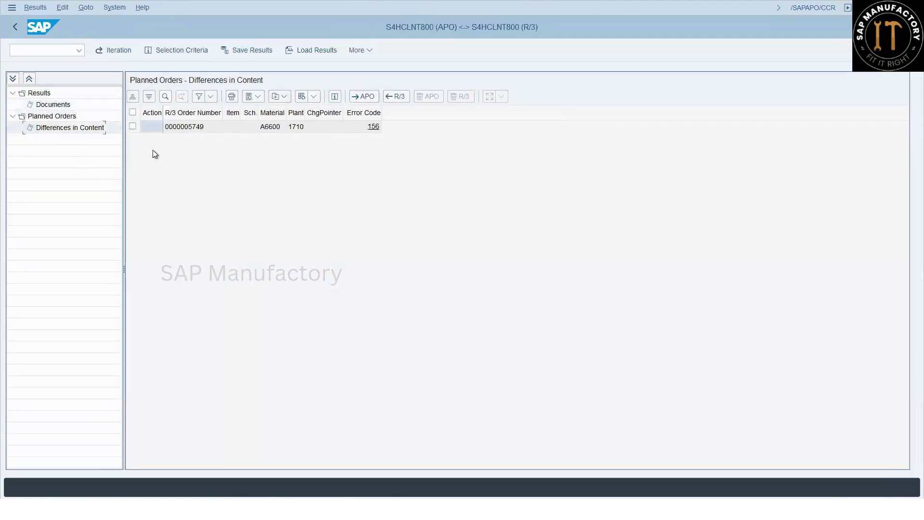
left_click(133, 127)
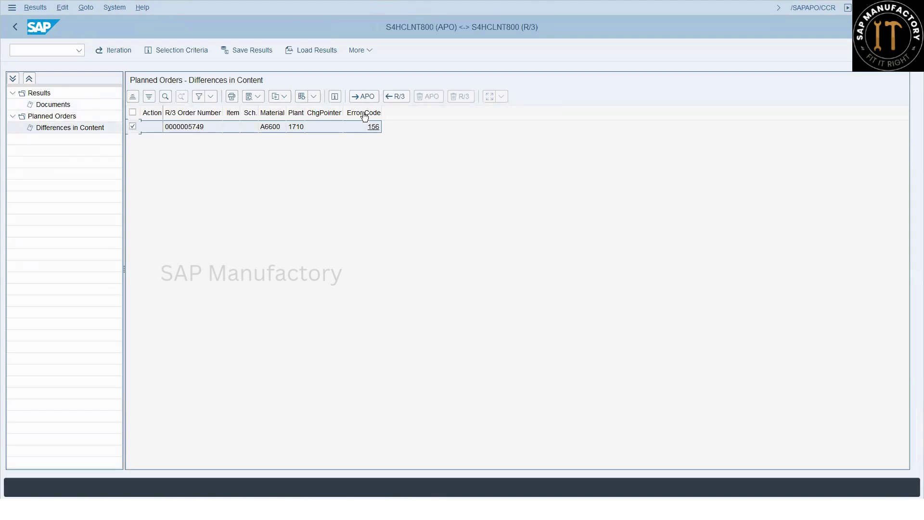
left_click(369, 97)
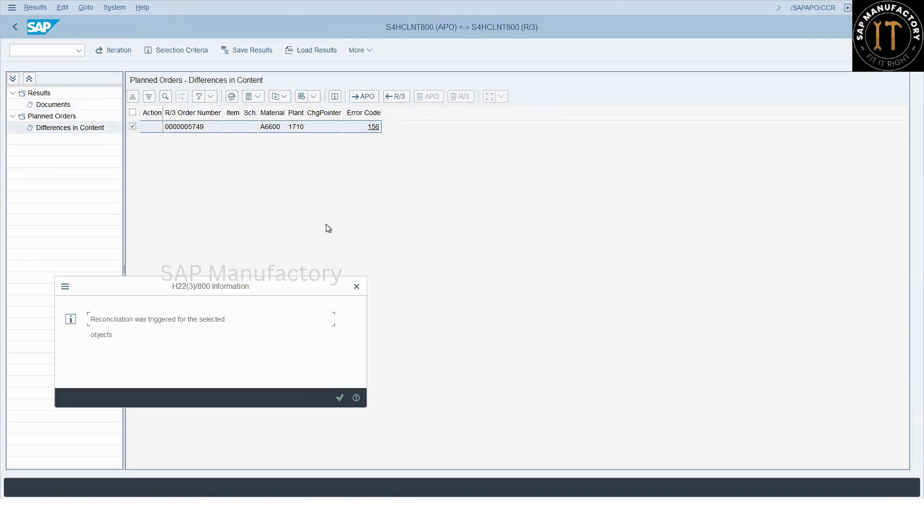
left_click(340, 397)
left_click(113, 50)
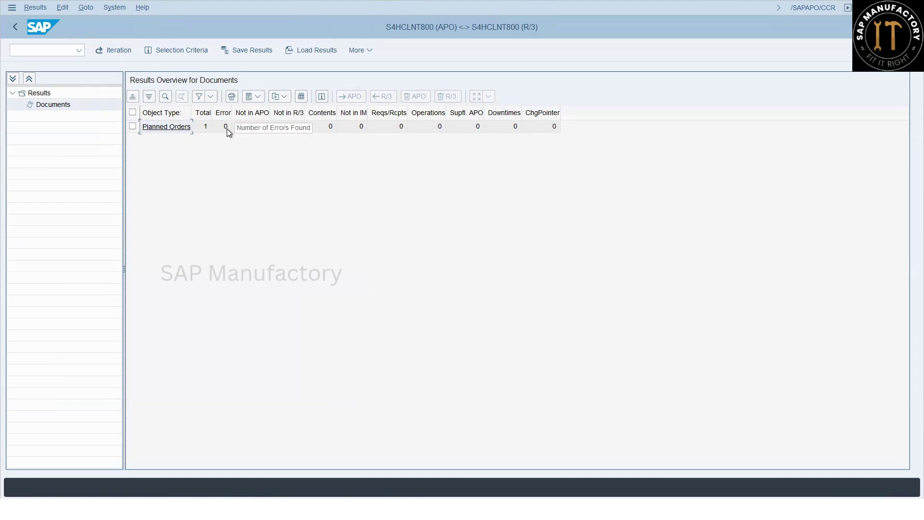
- Re-run the comparison, then refresh the A6600 product view so planned order 5749 appears
left_click(15, 28)
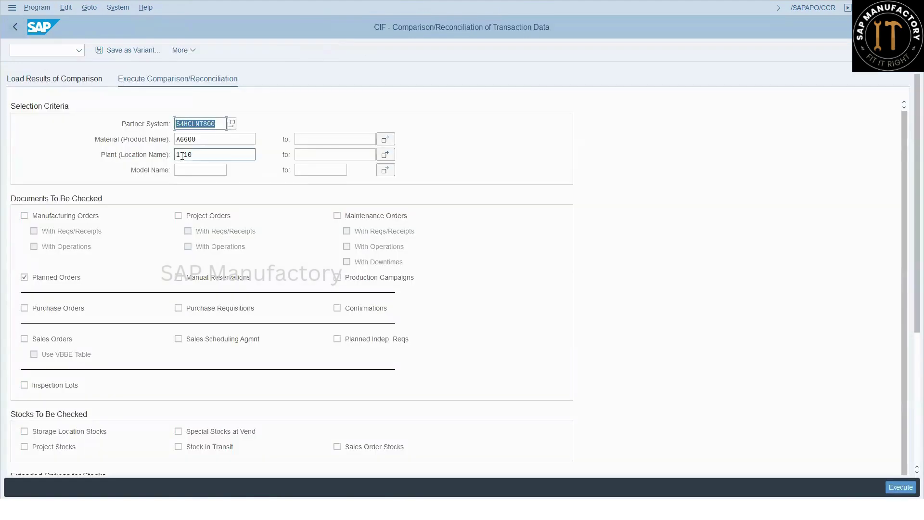
key("F8")
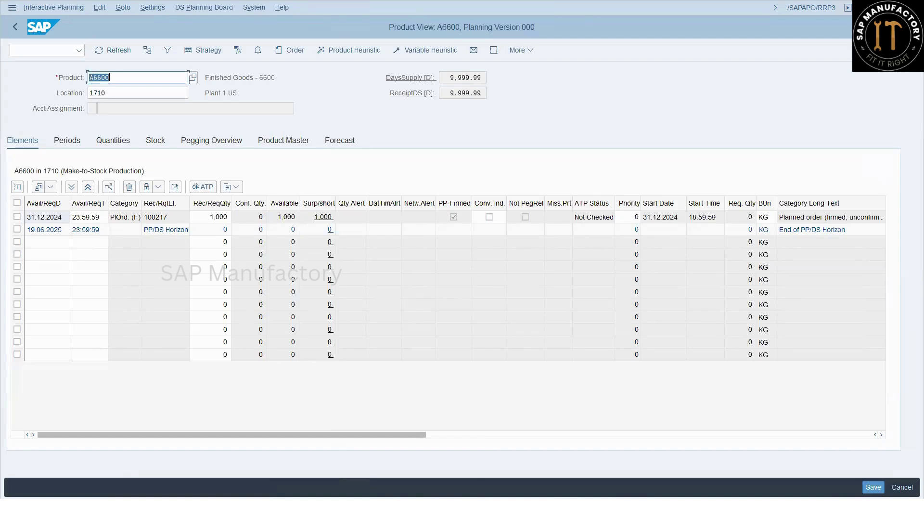
key("alt+Tab")
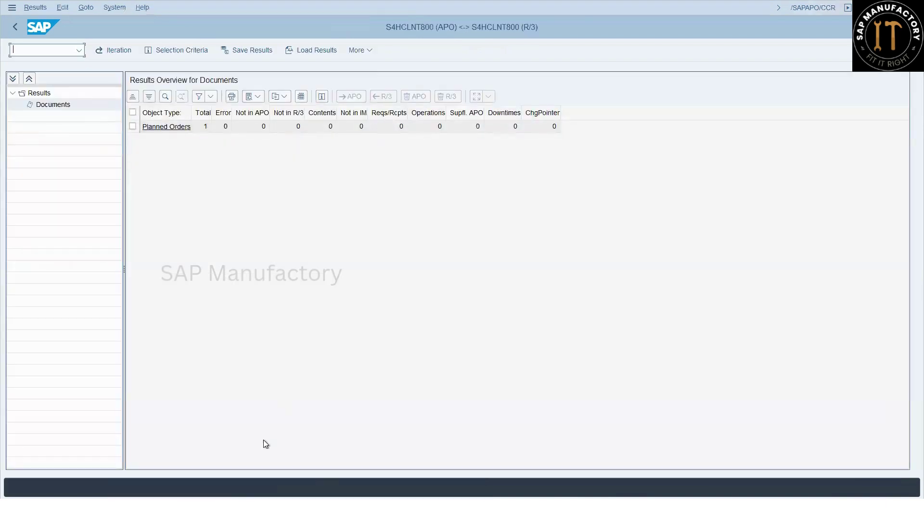
type("/NMD")
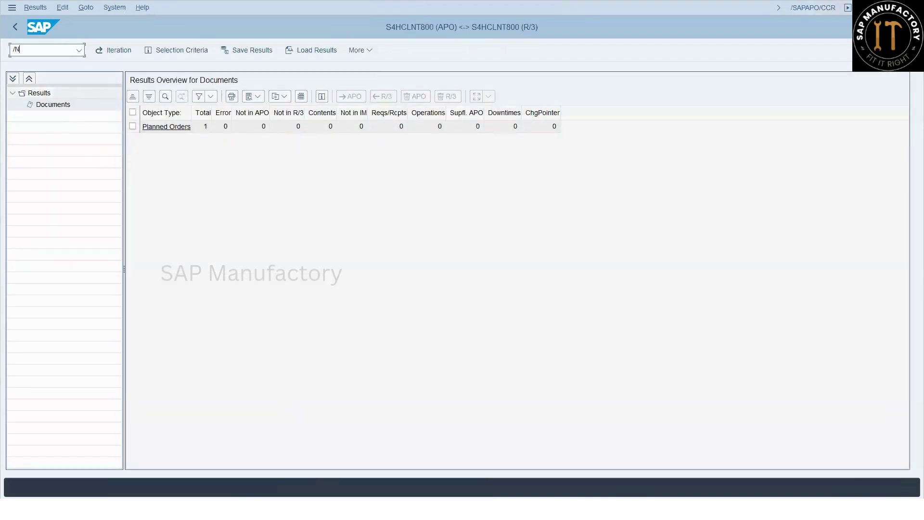
type("04")
key("Return")
key("Return")
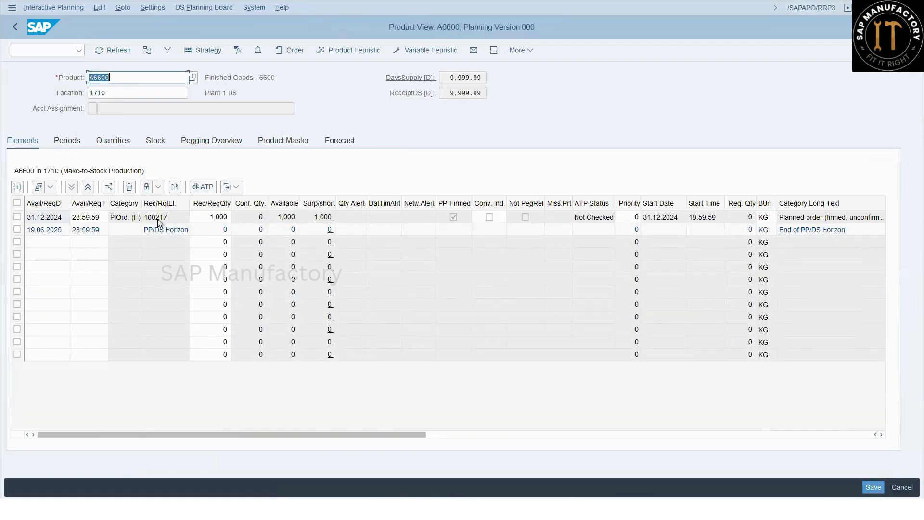
left_click(126, 51)
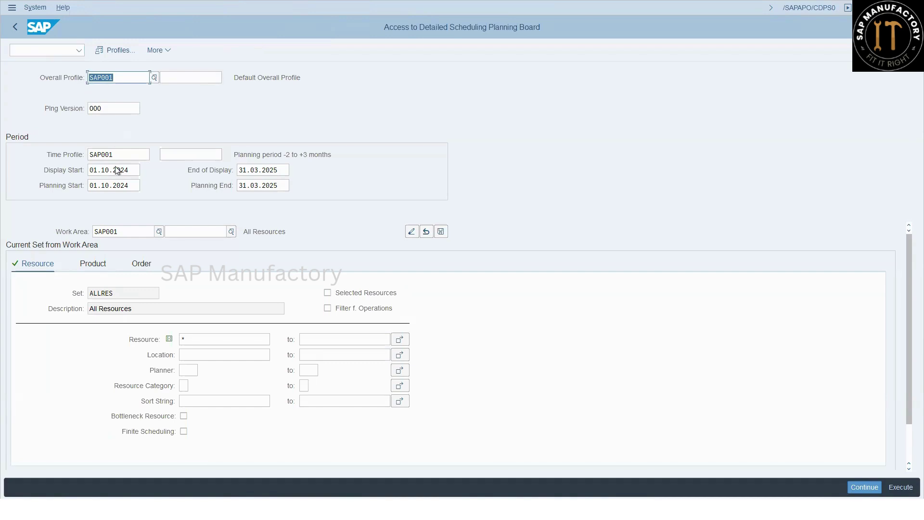
- Pick resource *RES01*001 and location 1710 from the selection fields' recent entries
left_click(205, 343)
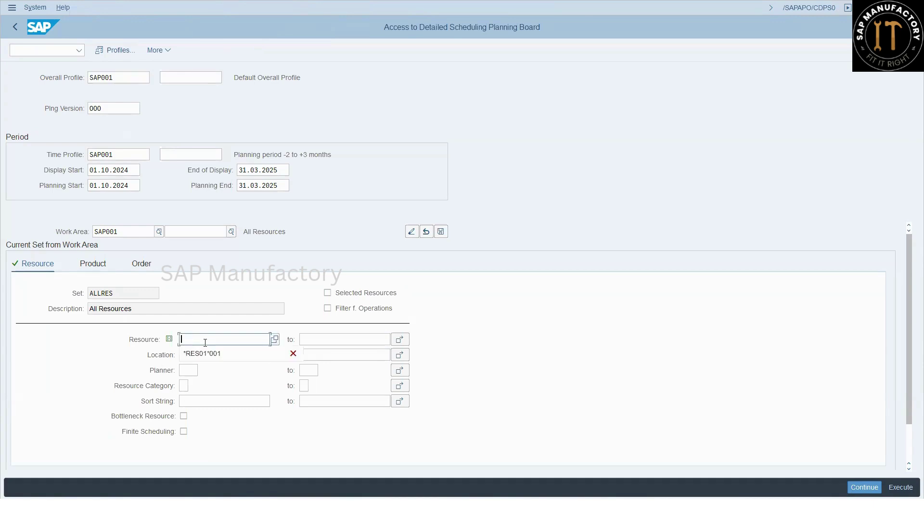
key("Down")
key("Return")
key("Tab")
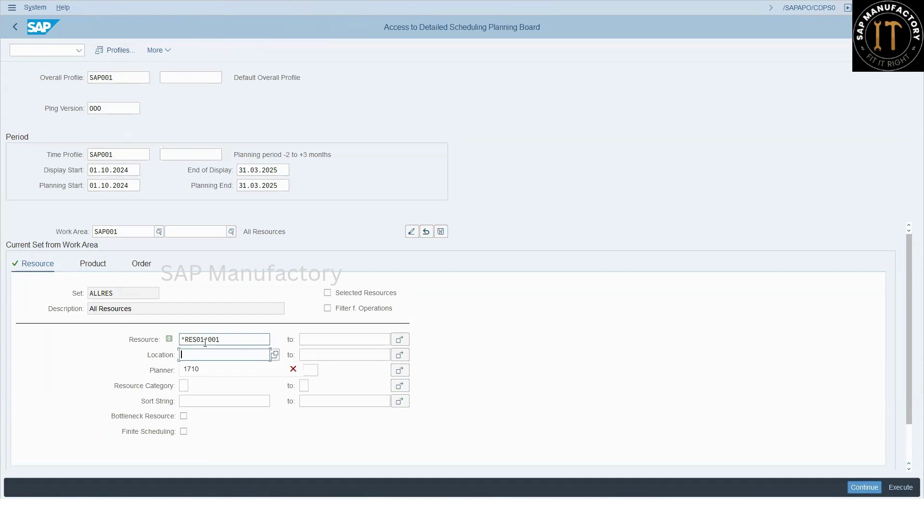
key("Down")
key("Return")
key("ctrl+a")
- Open the planning board for the selection and jump the charts to the first scheduled operation
left_click(205, 342)
key("F8")
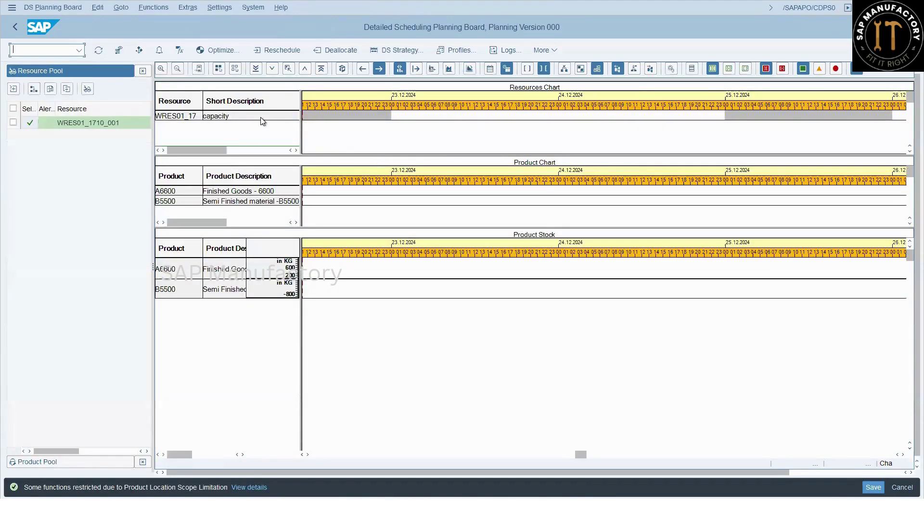
left_click(120, 50)
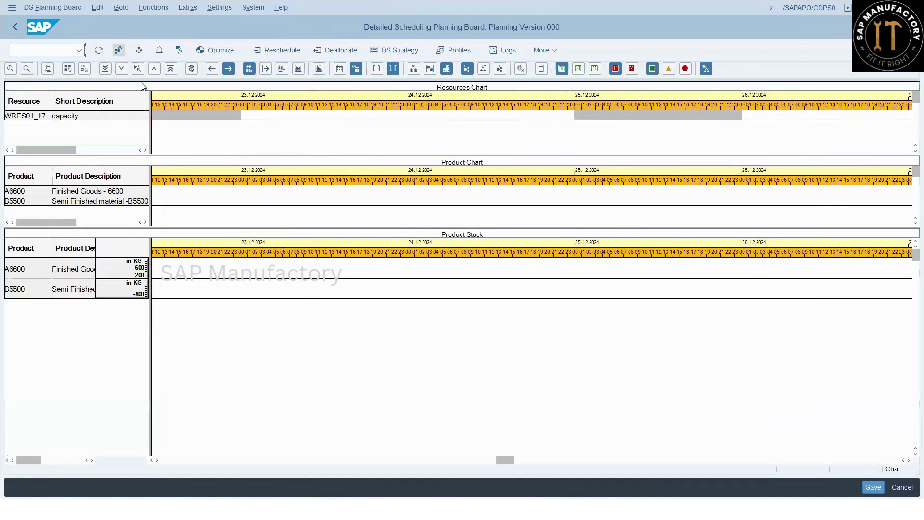
left_click(163, 114)
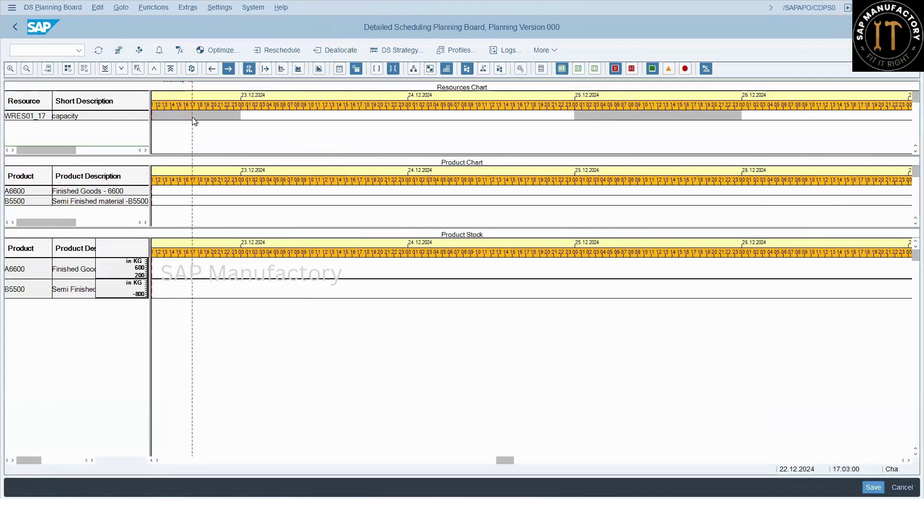
right_click(133, 116)
left_click(169, 123)
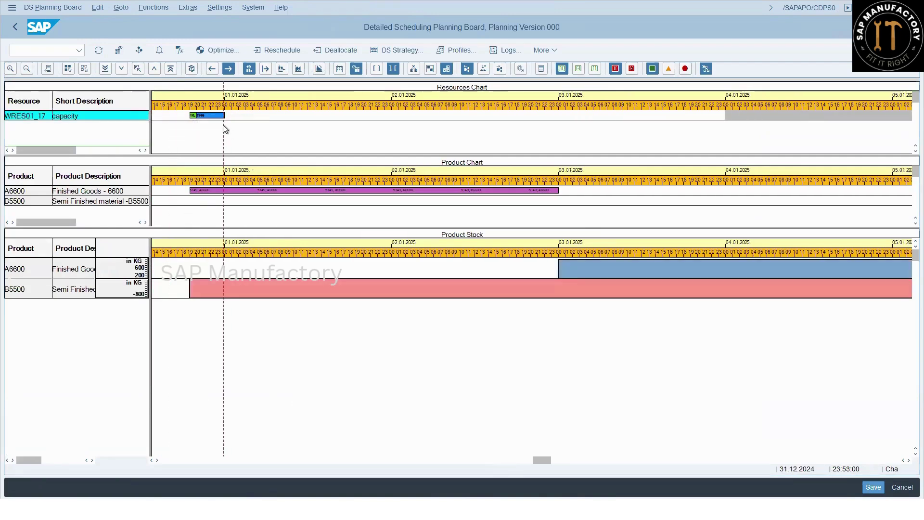
- Drag order 5749's operation to 02.01.2025, which fails with 'Error in rescheduling; see logs'
left_click(212, 117)
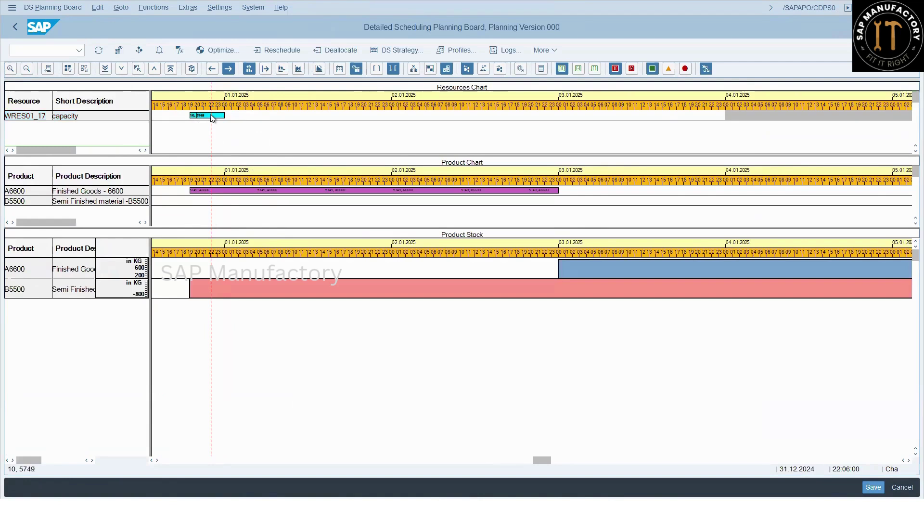
left_click_drag(211, 117, 419, 116)
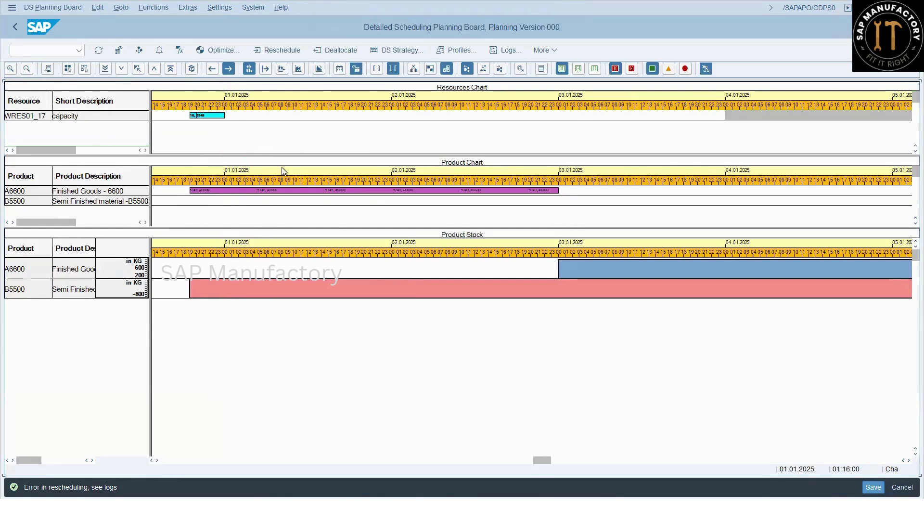
left_click(10, 68)
left_click(11, 68)
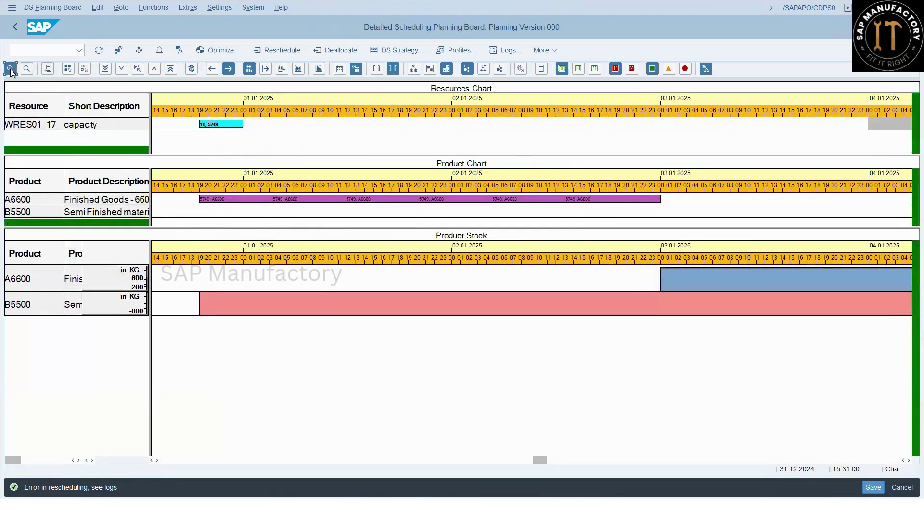
left_click_drag(197, 150, 196, 225)
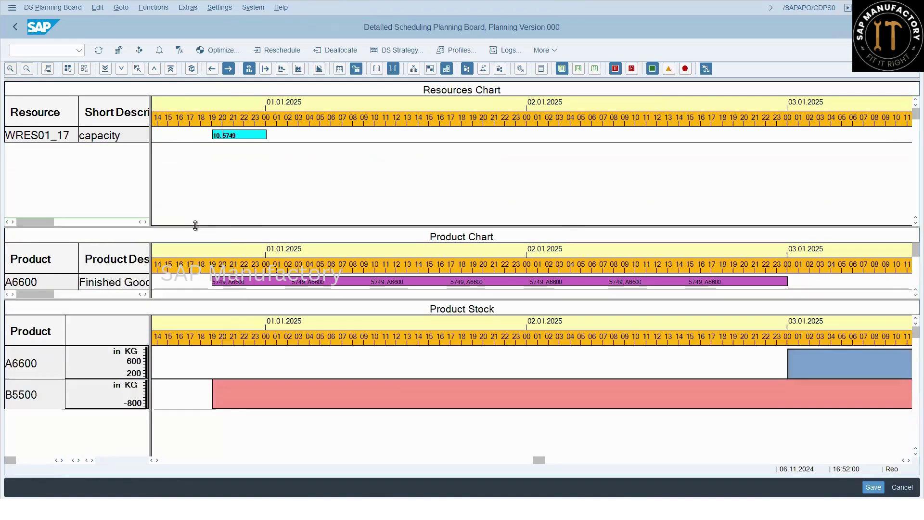
left_click(230, 133)
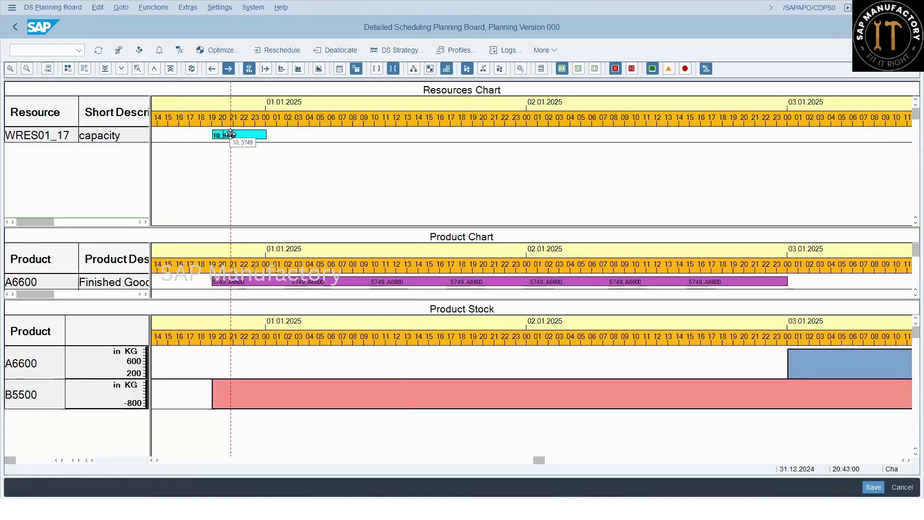
left_click_drag(230, 133, 679, 138)
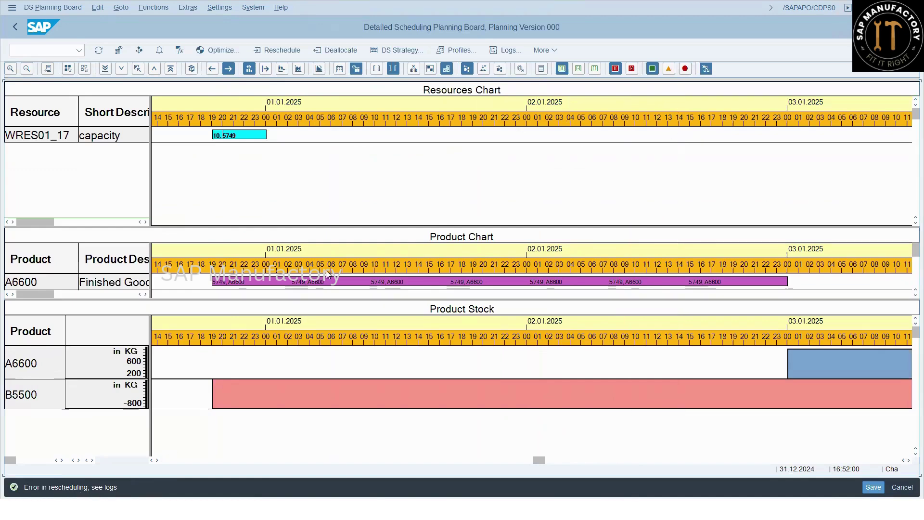
left_click(497, 51)
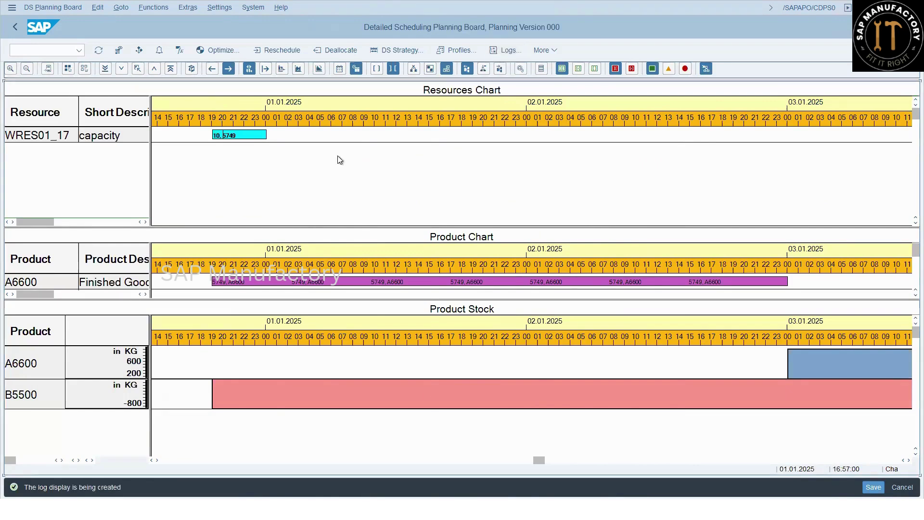
left_click(117, 79)
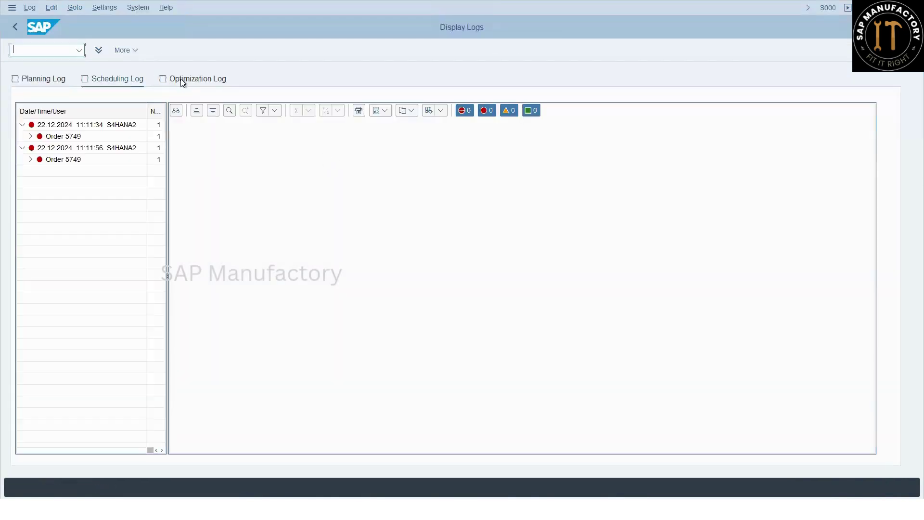
left_click(30, 159)
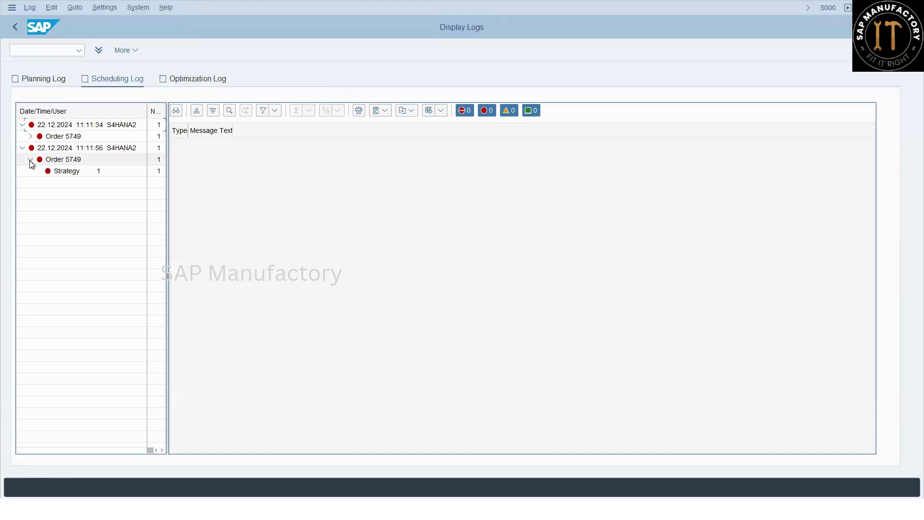
left_click(69, 172)
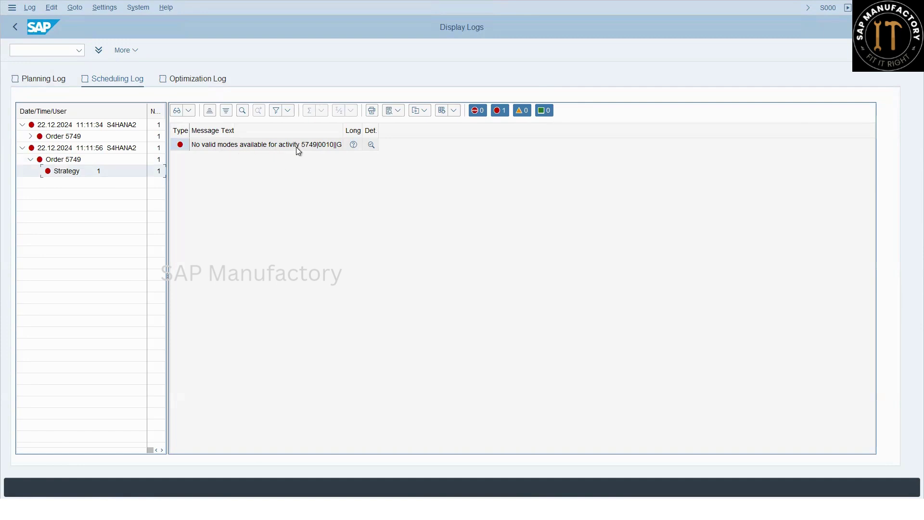
left_click(355, 145)
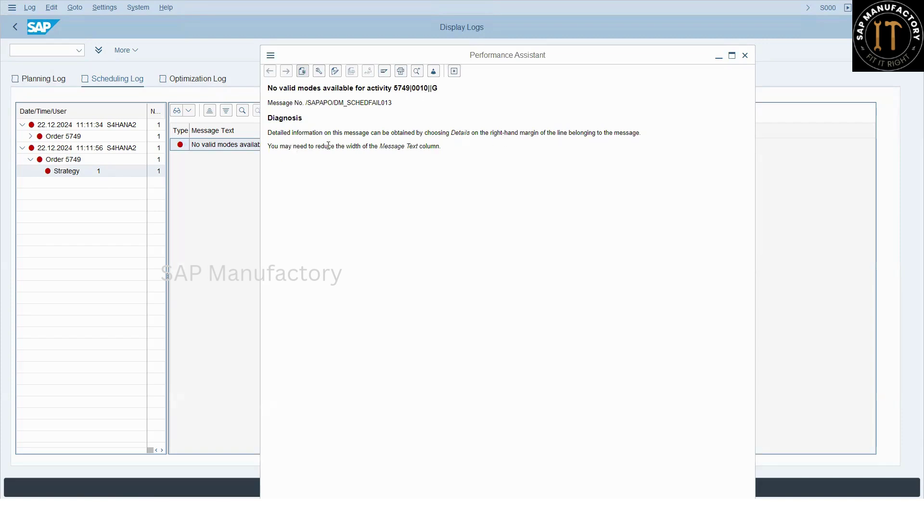
left_click(453, 71)
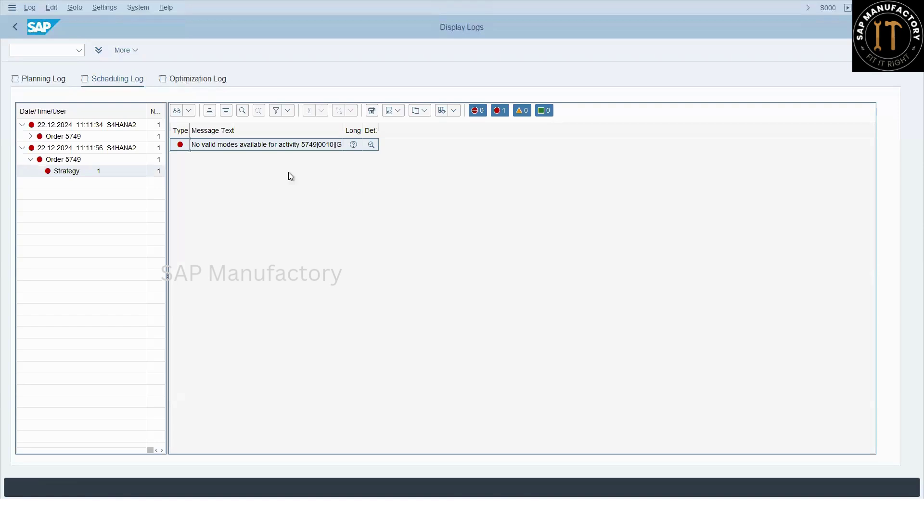
left_click(13, 27)
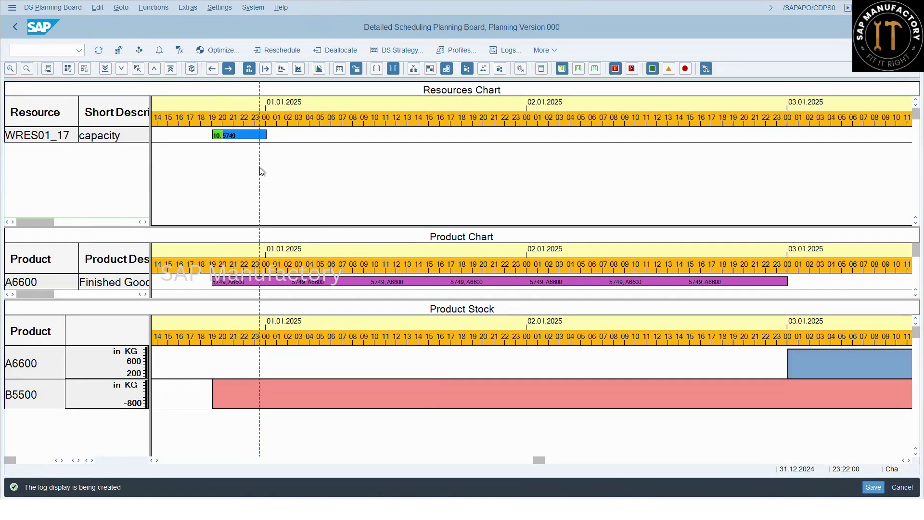
- Back on the selection screen, add *HU*001 as a second resource value alongside *RES01*001
left_click(13, 31)
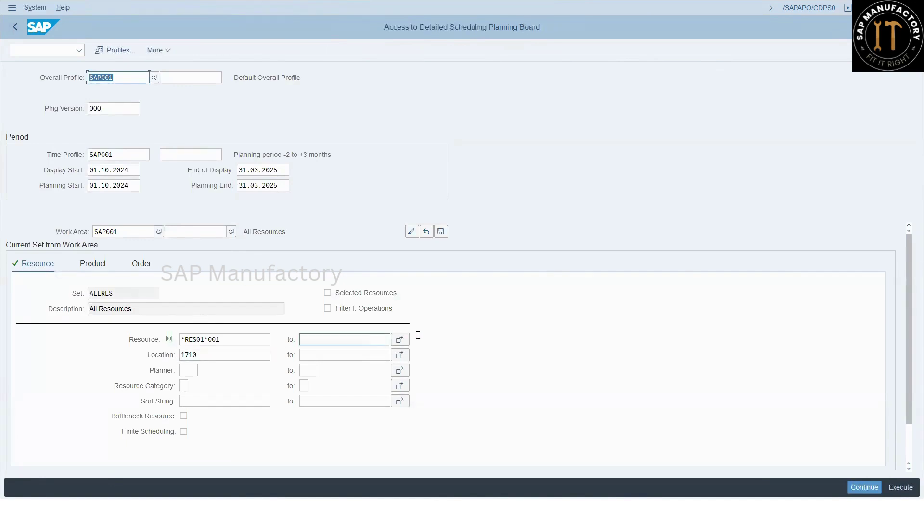
left_click(400, 340)
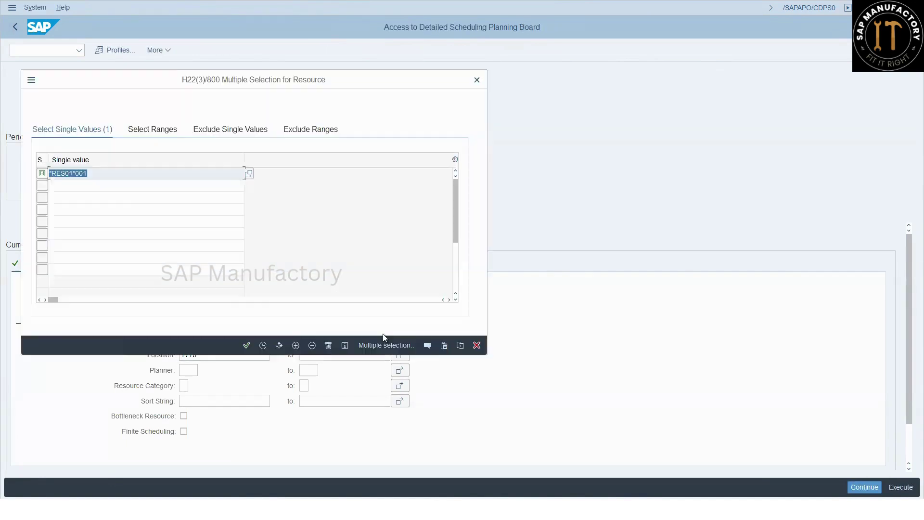
left_click(84, 186)
type("*")
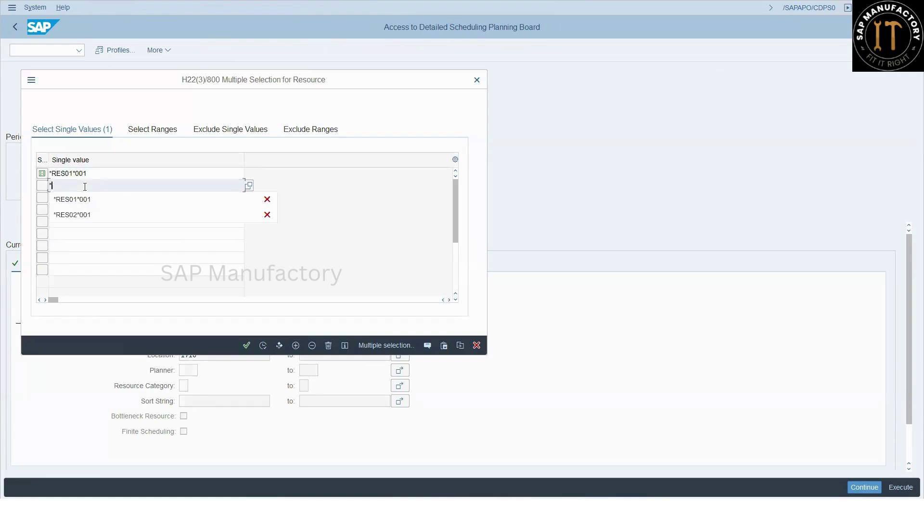
type("HU*")
type("001")
key("Return")
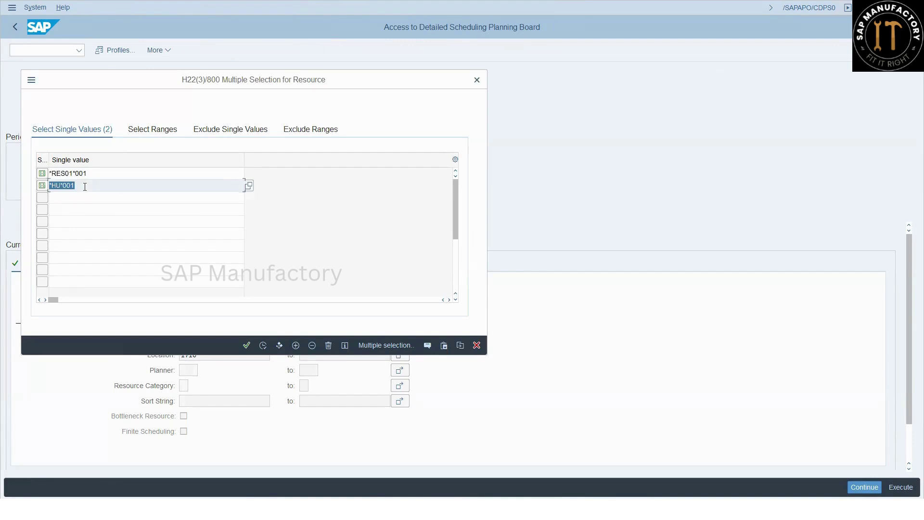
key("F8")
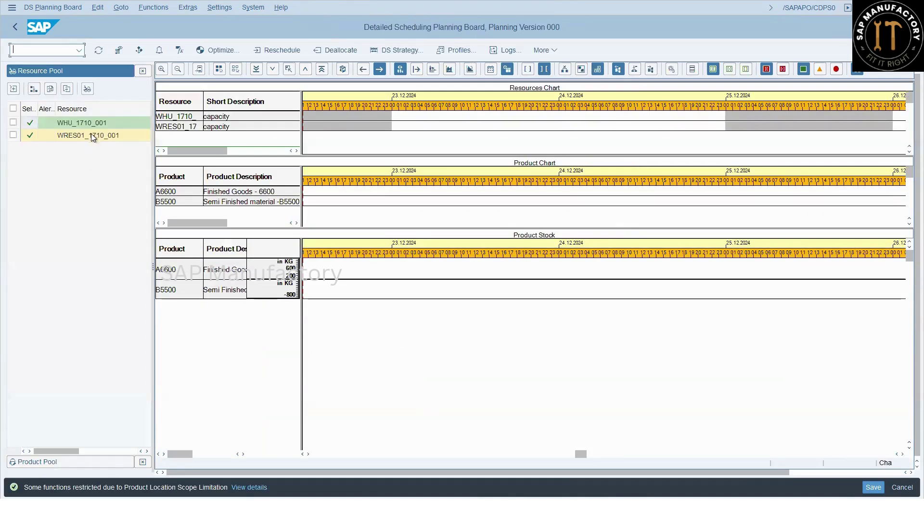
- Hide the resource pool and jump the charts to WRES01_17's first scheduled operation
left_click(118, 50)
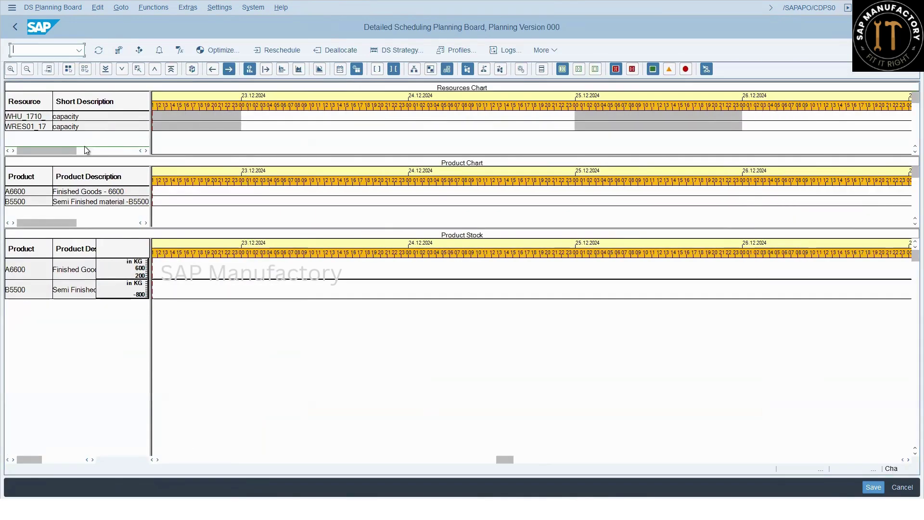
right_click(111, 131)
left_click(127, 135)
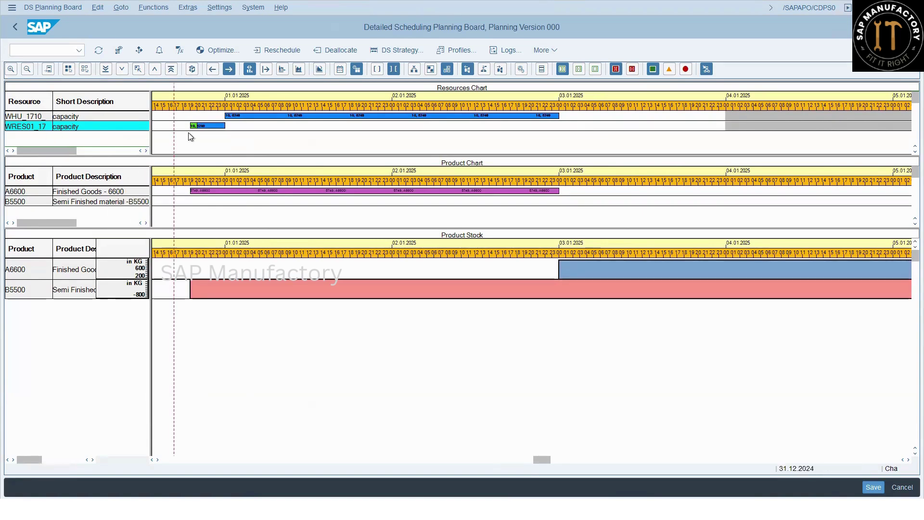
- Zoom in and drag order 5749's operation later to early 01.01.2025
left_click(203, 125)
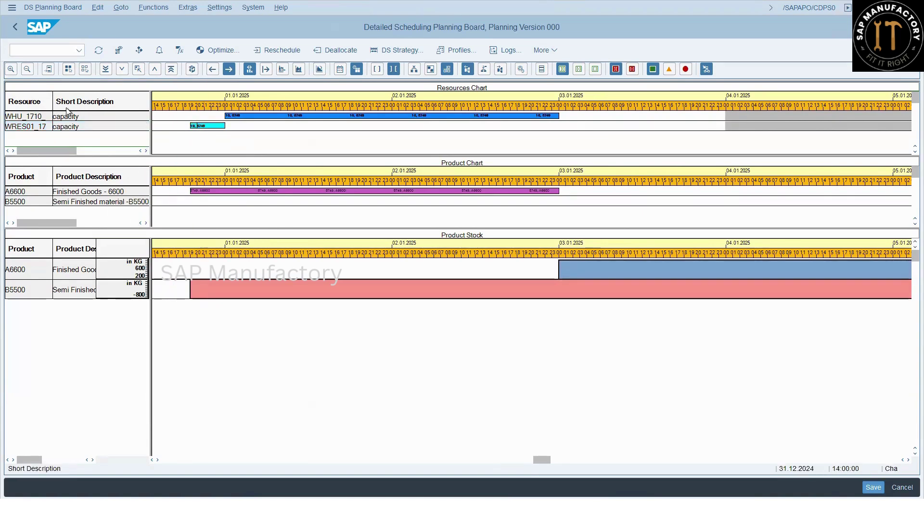
left_click(277, 115)
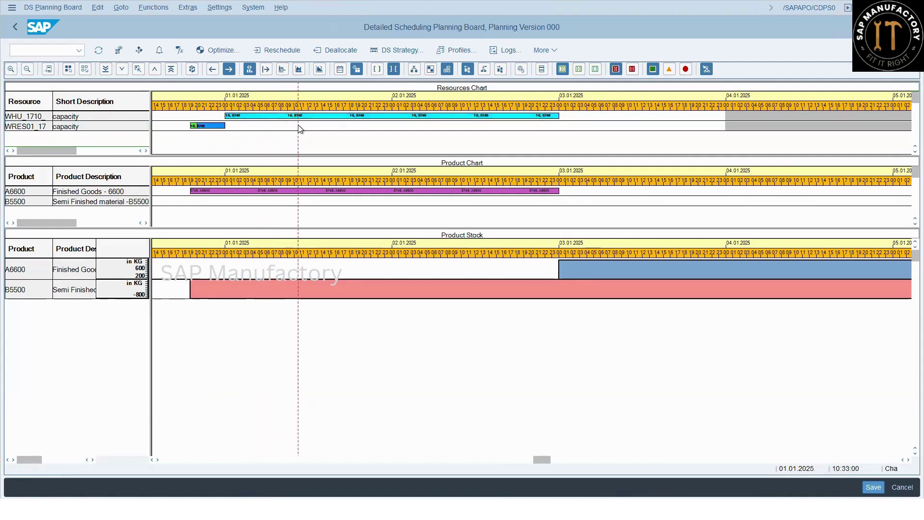
left_click(299, 128)
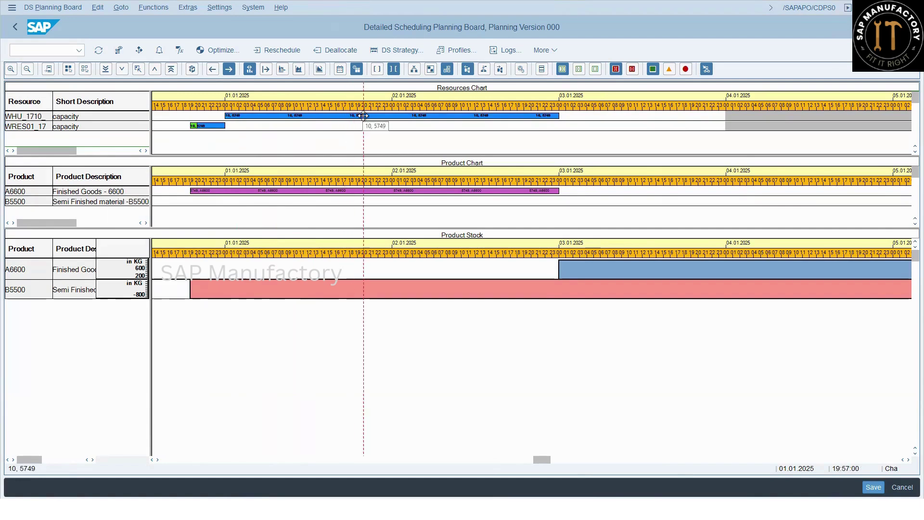
left_click(11, 69)
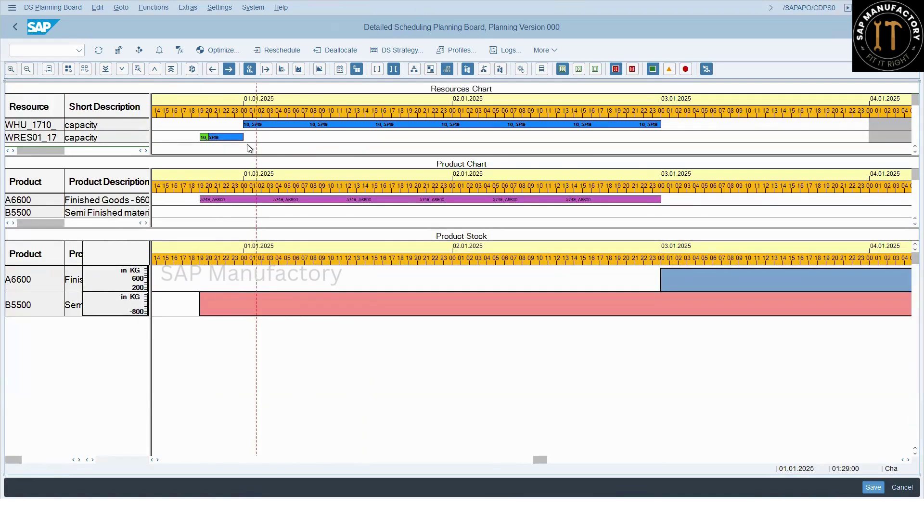
left_click_drag(231, 138, 300, 140)
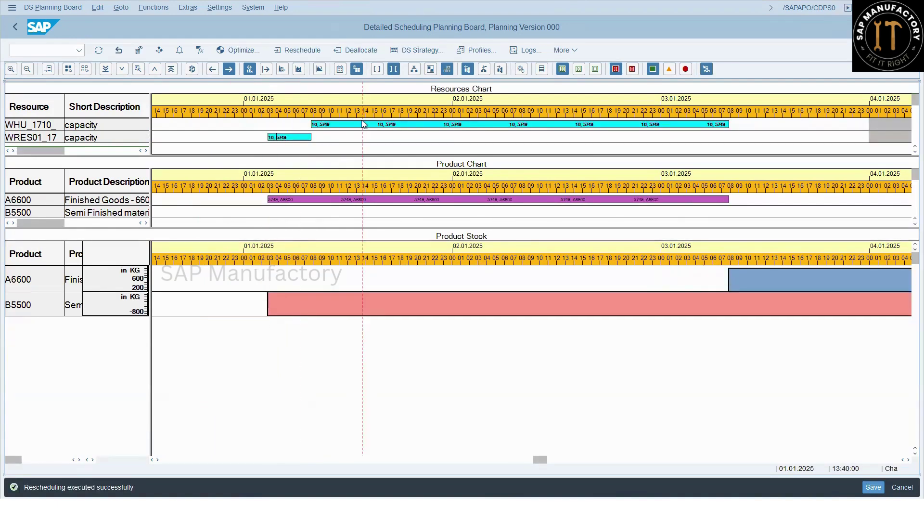
left_click(403, 356)
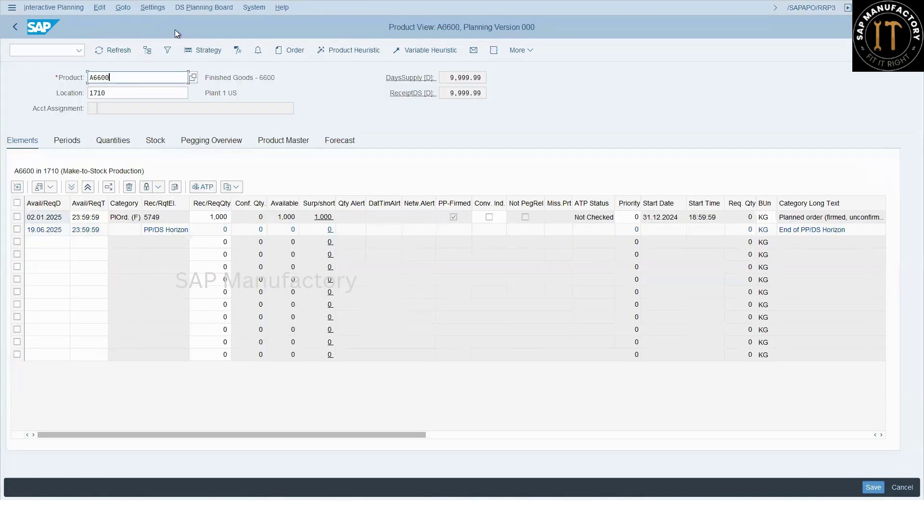
type("/n")
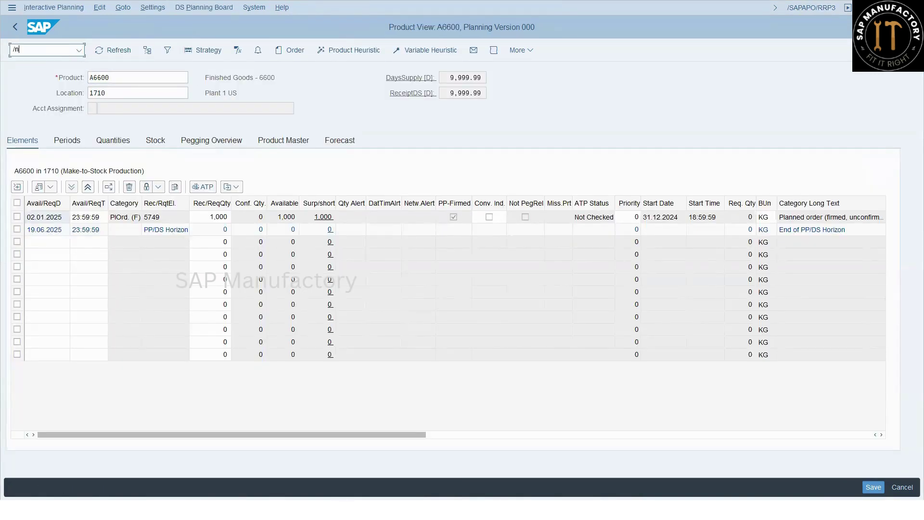
key("BackSpace")
type("NMM02")
key("Return")
key("Return")
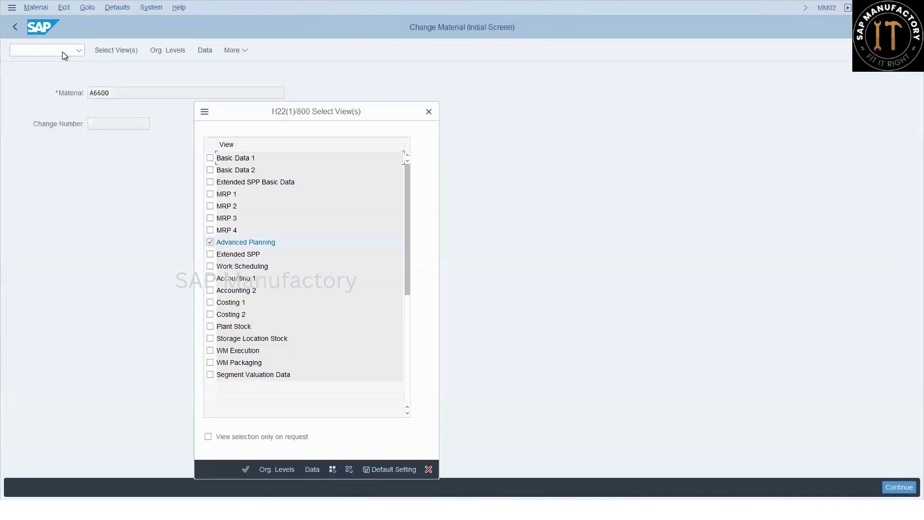
left_click(210, 206)
key("Return")
key("Return")
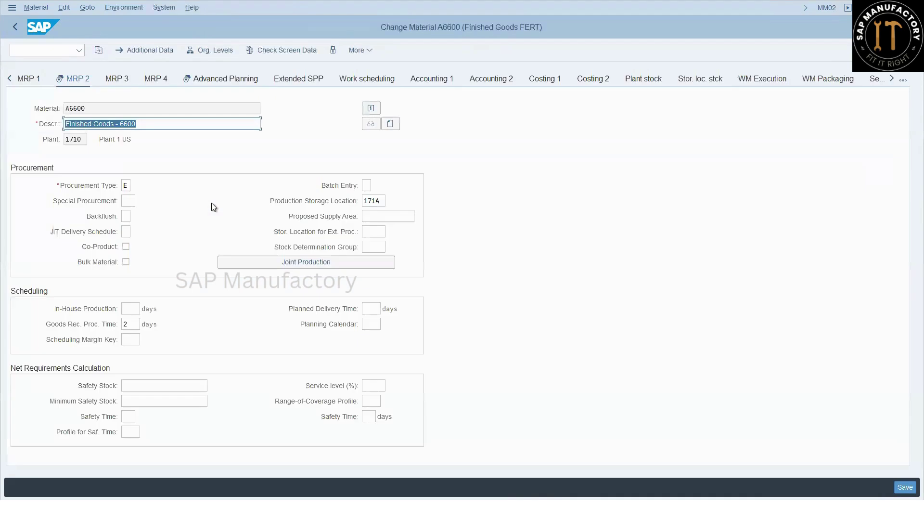